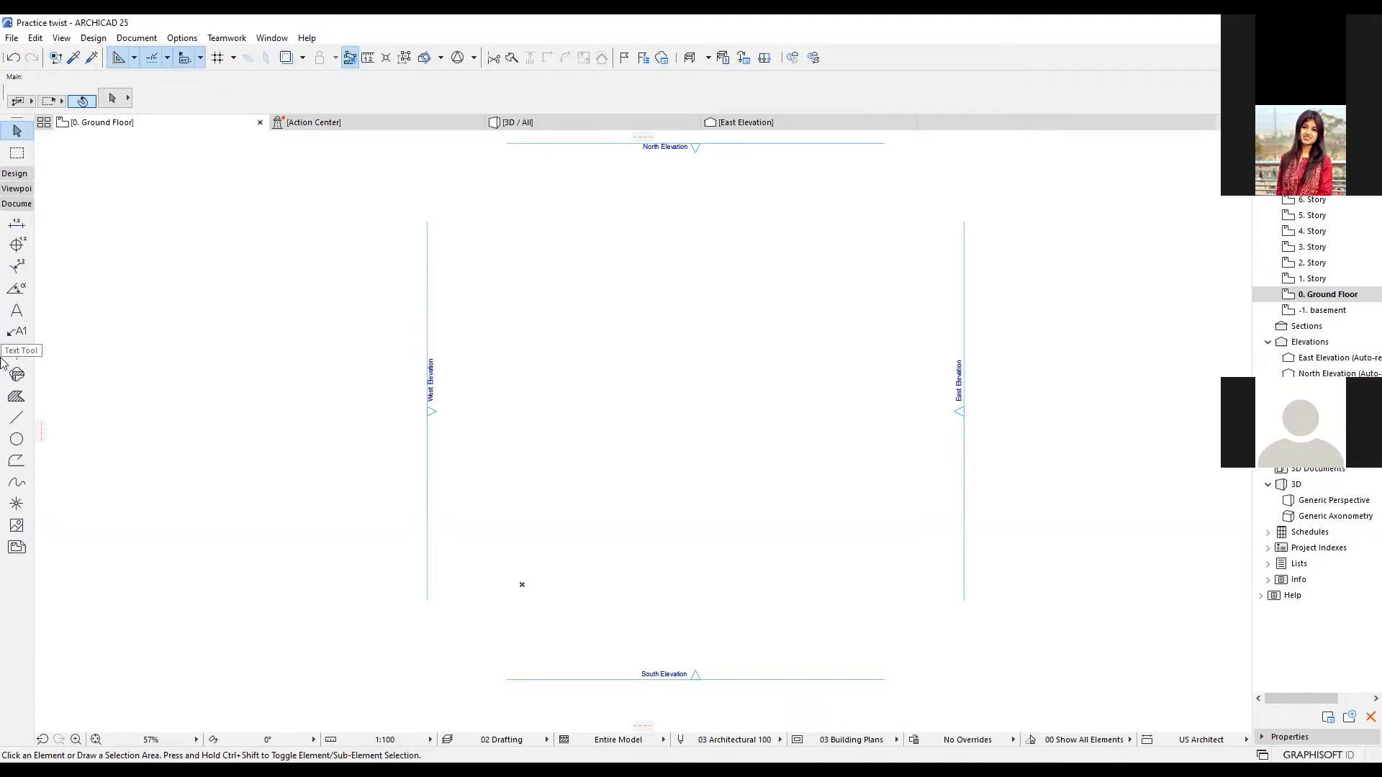
Step: Draw a horizontal line across the middle of the ground floor plan with the Line tool's single-line method
{"action": "left_click", "coordinate": [18, 419]}
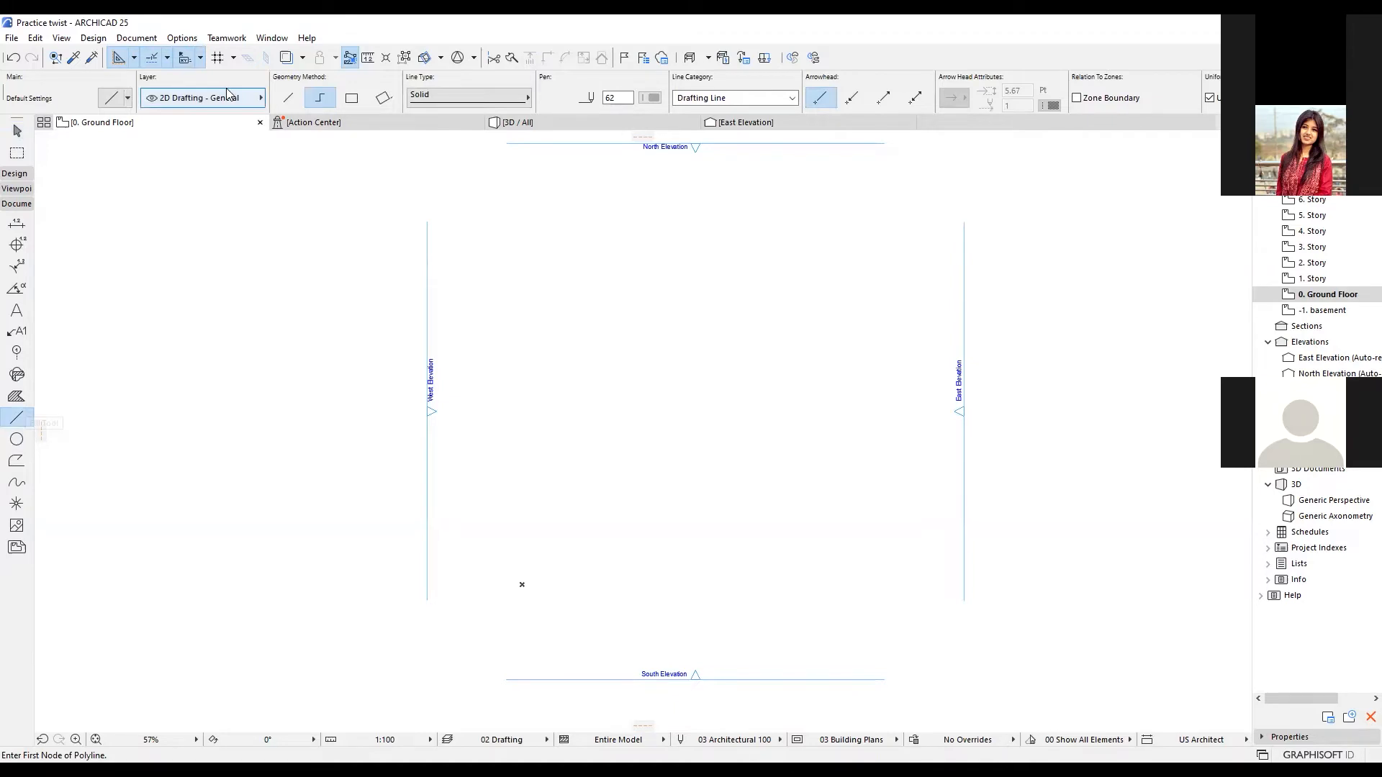
{"action": "left_click", "coordinate": [288, 102]}
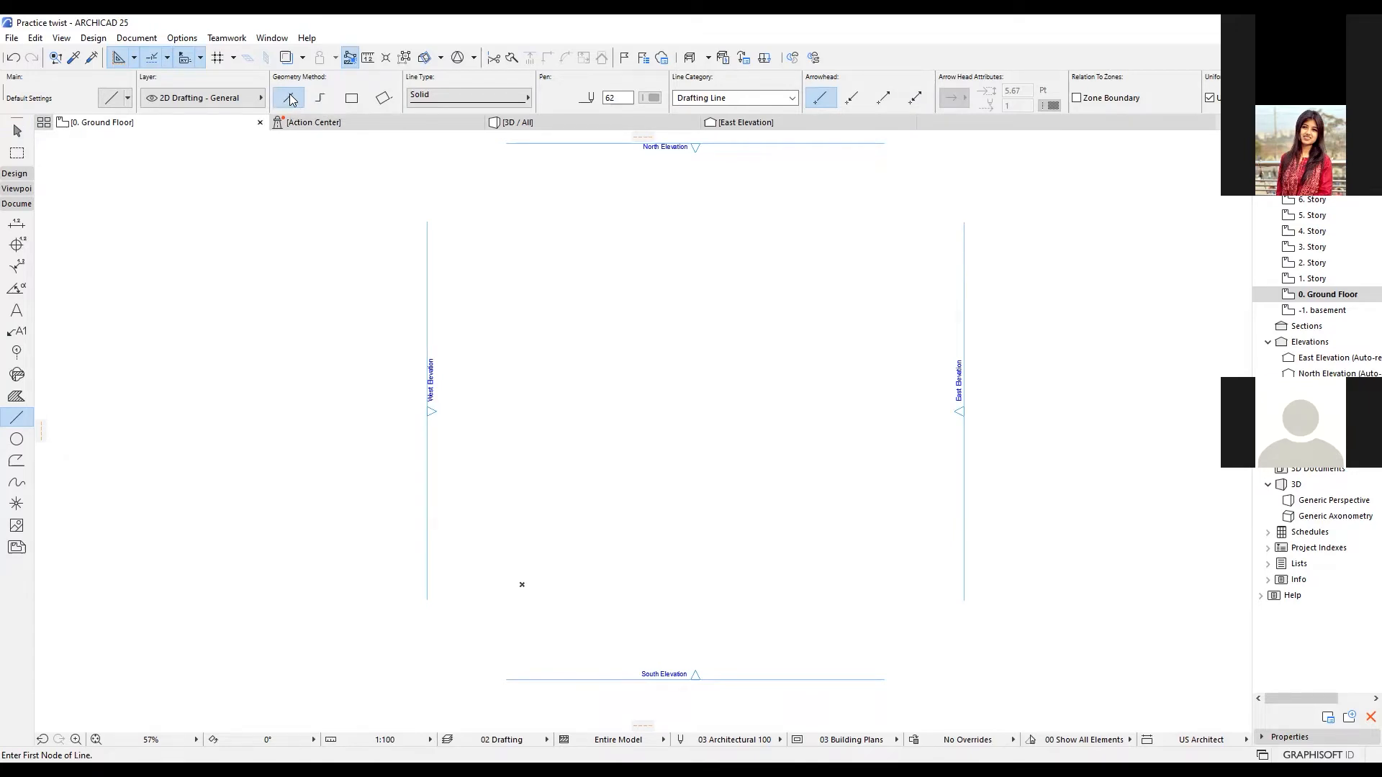
{"action": "left_click", "coordinate": [527, 440]}
{"action": "left_click", "coordinate": [719, 445]}
{"action": "scroll", "coordinate": [717, 435], "scroll_direction": "up", "scroll_amount": 2}
{"action": "scroll", "coordinate": [710, 441], "scroll_direction": "down", "scroll_amount": 3}
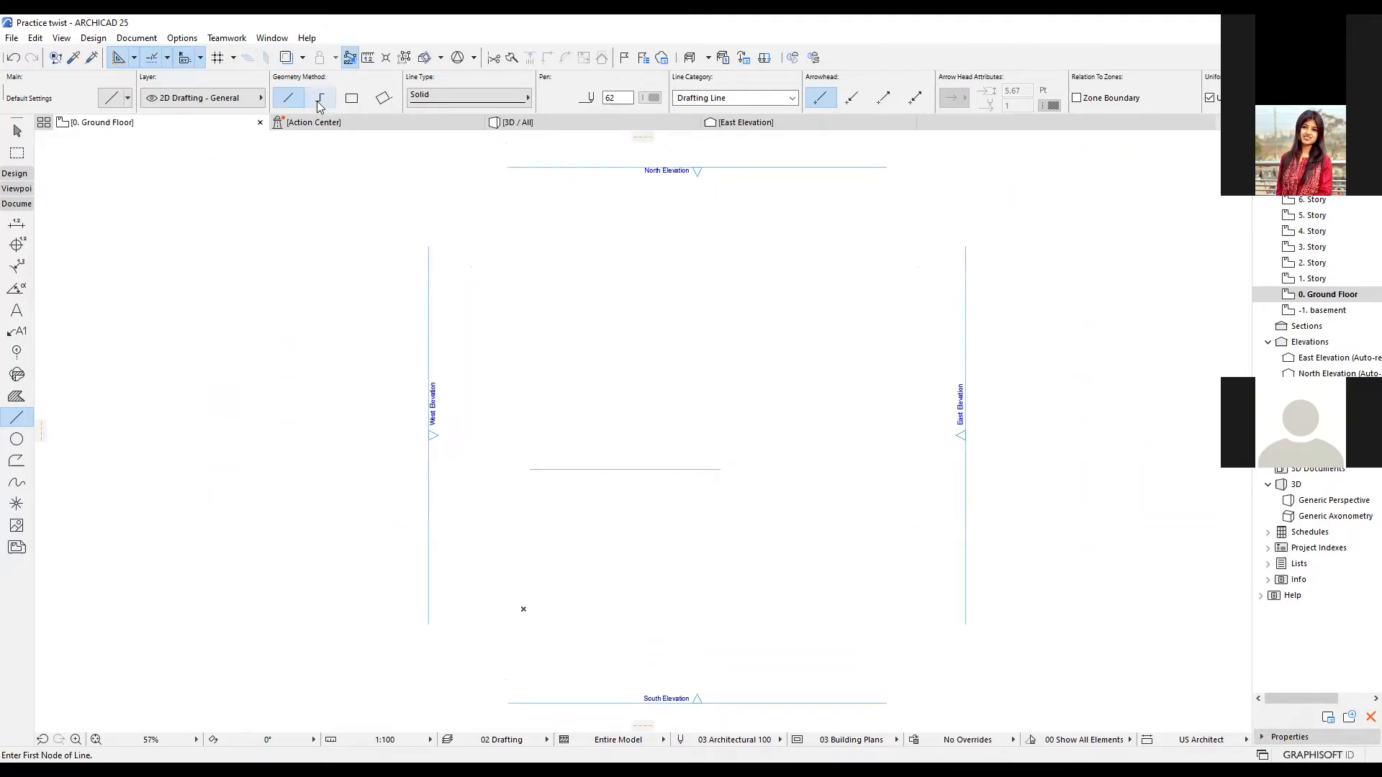
Step: Draw two separate slanted single lines above the horizontal line, one steep and one gently rising
{"action": "left_click", "coordinate": [535, 451]}
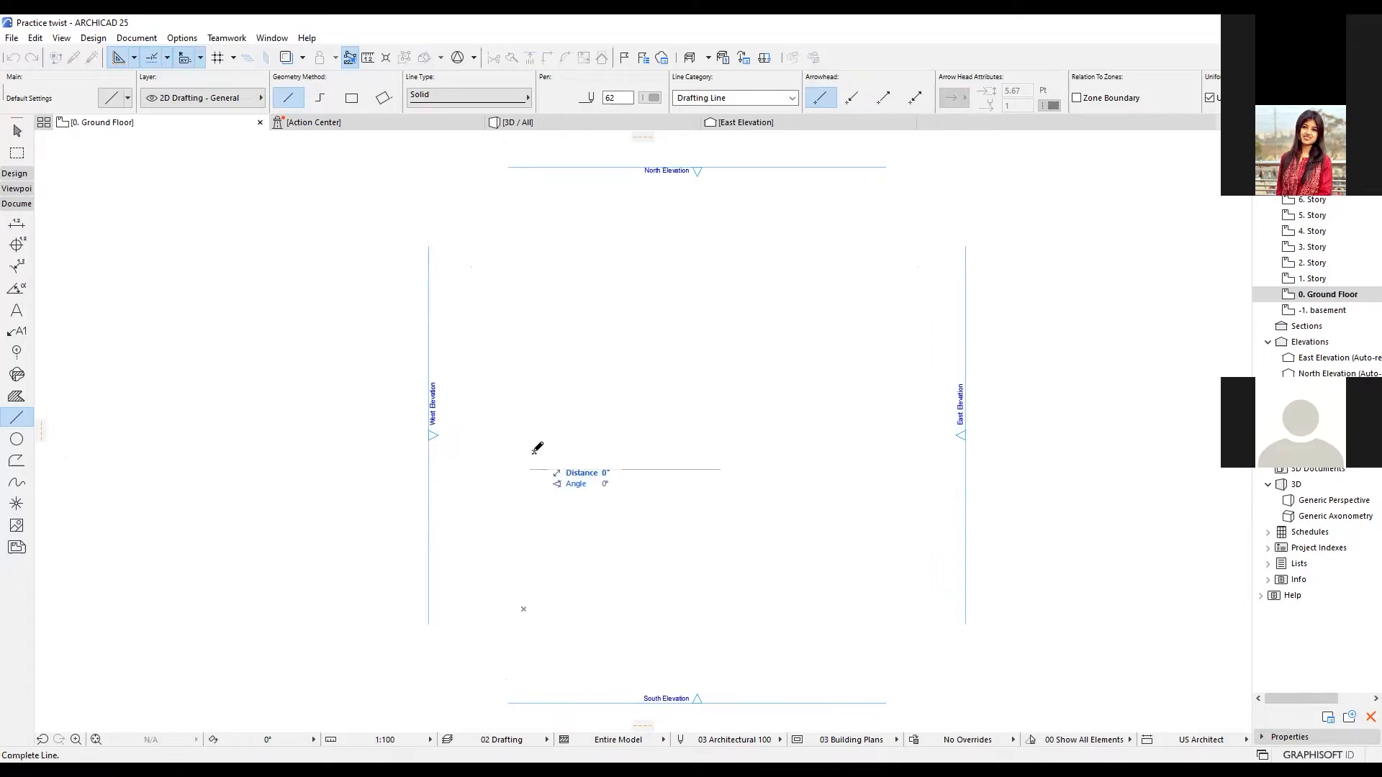
{"action": "left_click", "coordinate": [592, 362]}
{"action": "left_click", "coordinate": [603, 420]}
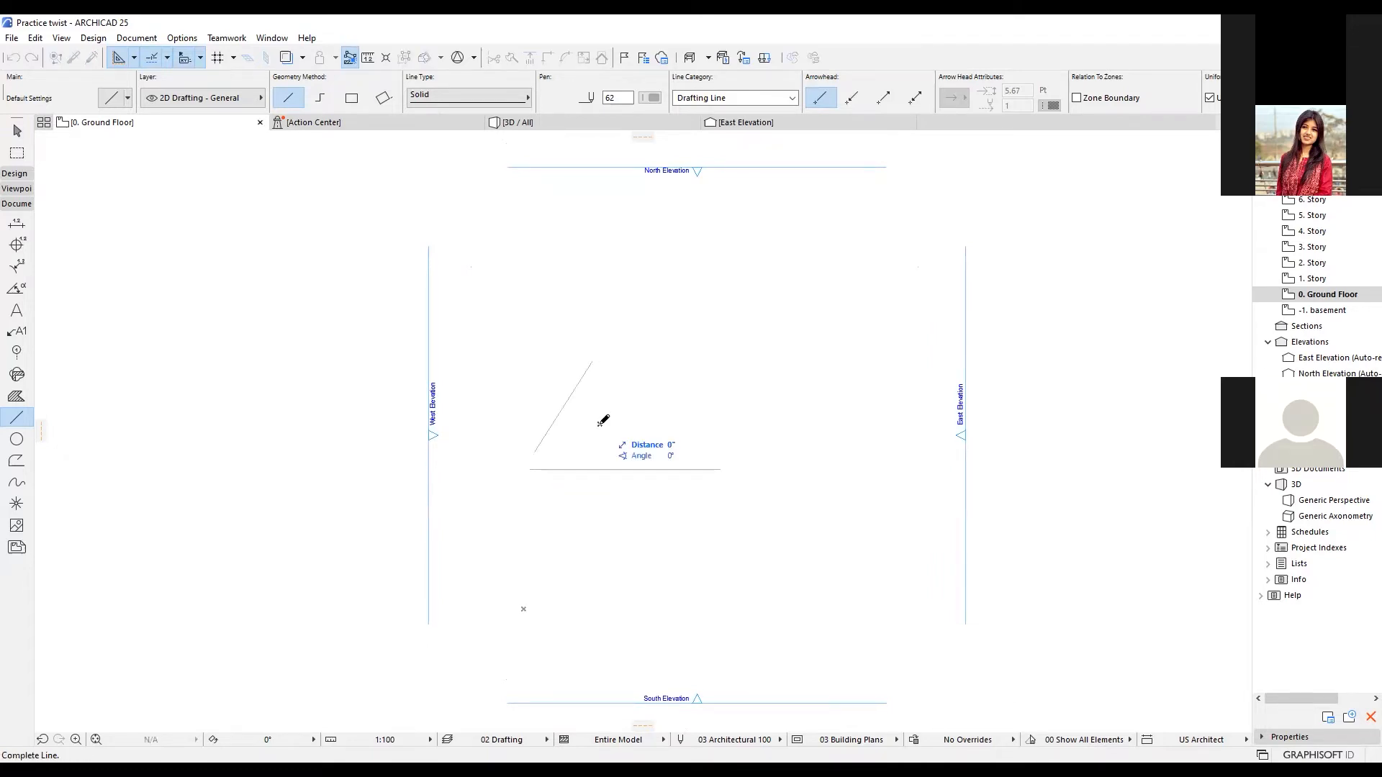
{"action": "left_click", "coordinate": [739, 400]}
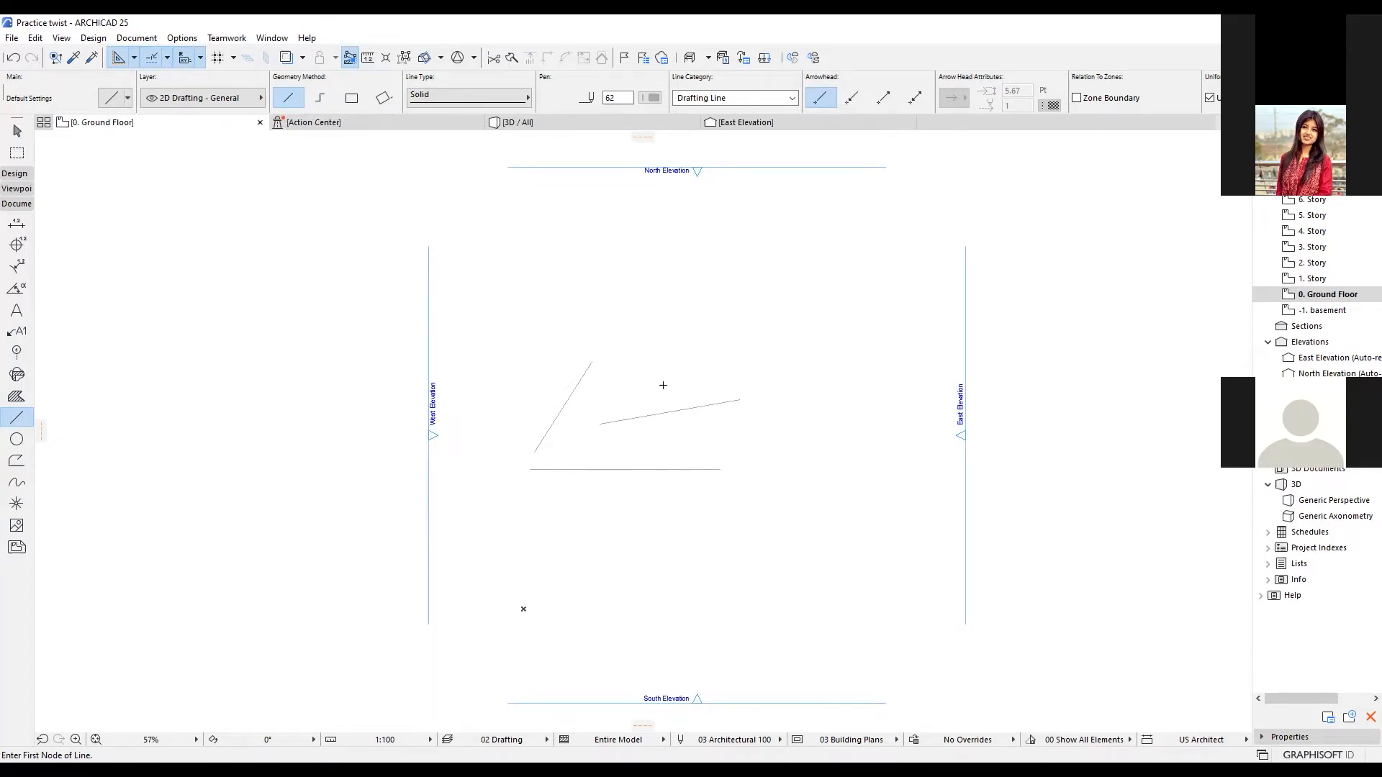
{"action": "key", "text": "Escape"}
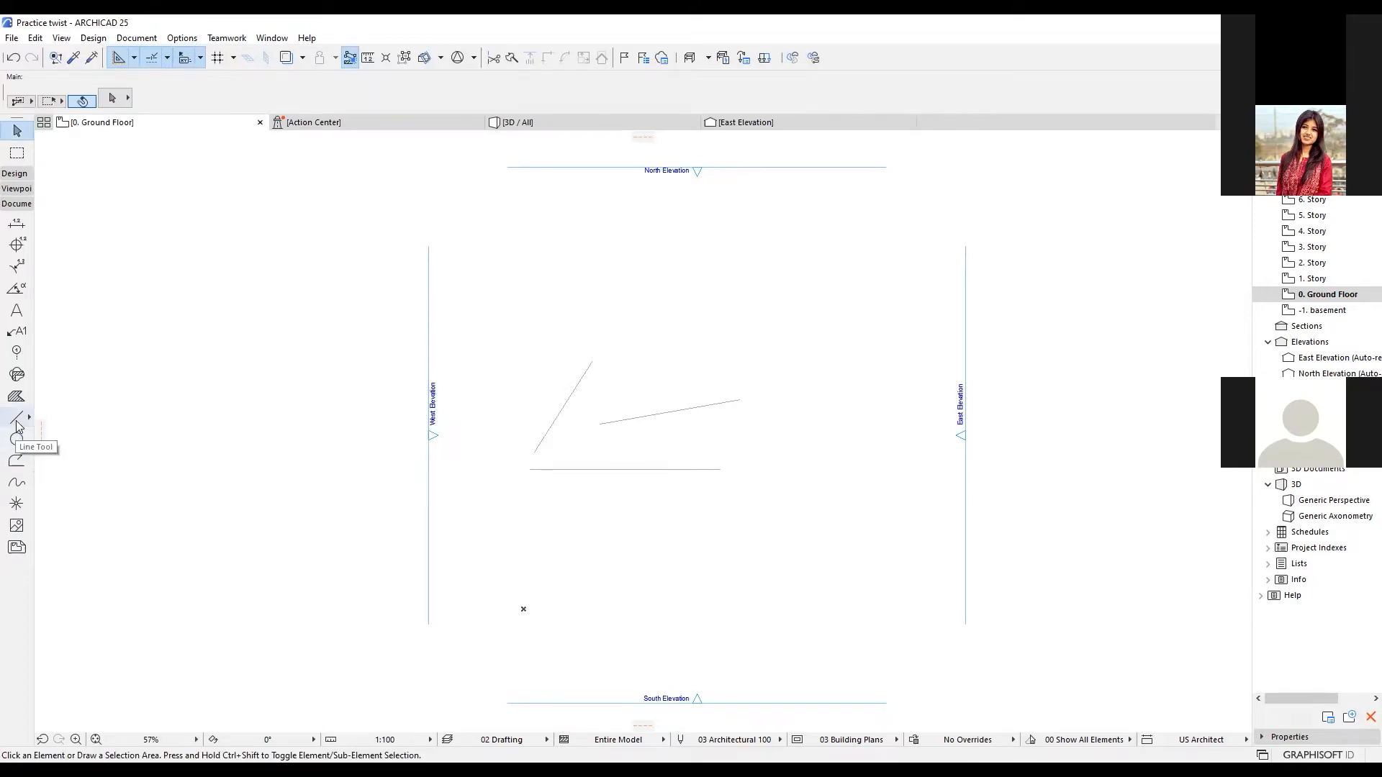
Step: Draw an open zigzag polyline with several vertices around the east side of the existing lines
{"action": "left_click", "coordinate": [15, 462]}
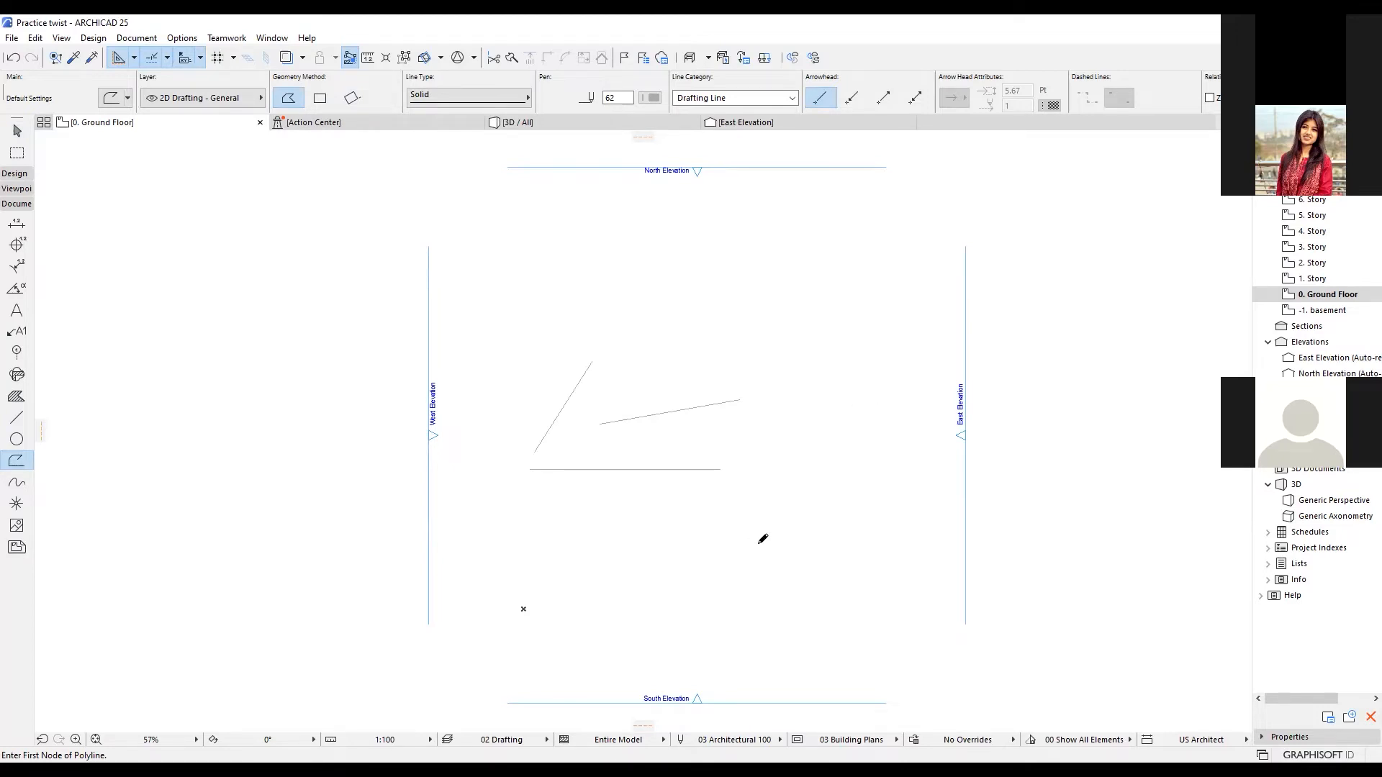
{"action": "left_click", "coordinate": [761, 539]}
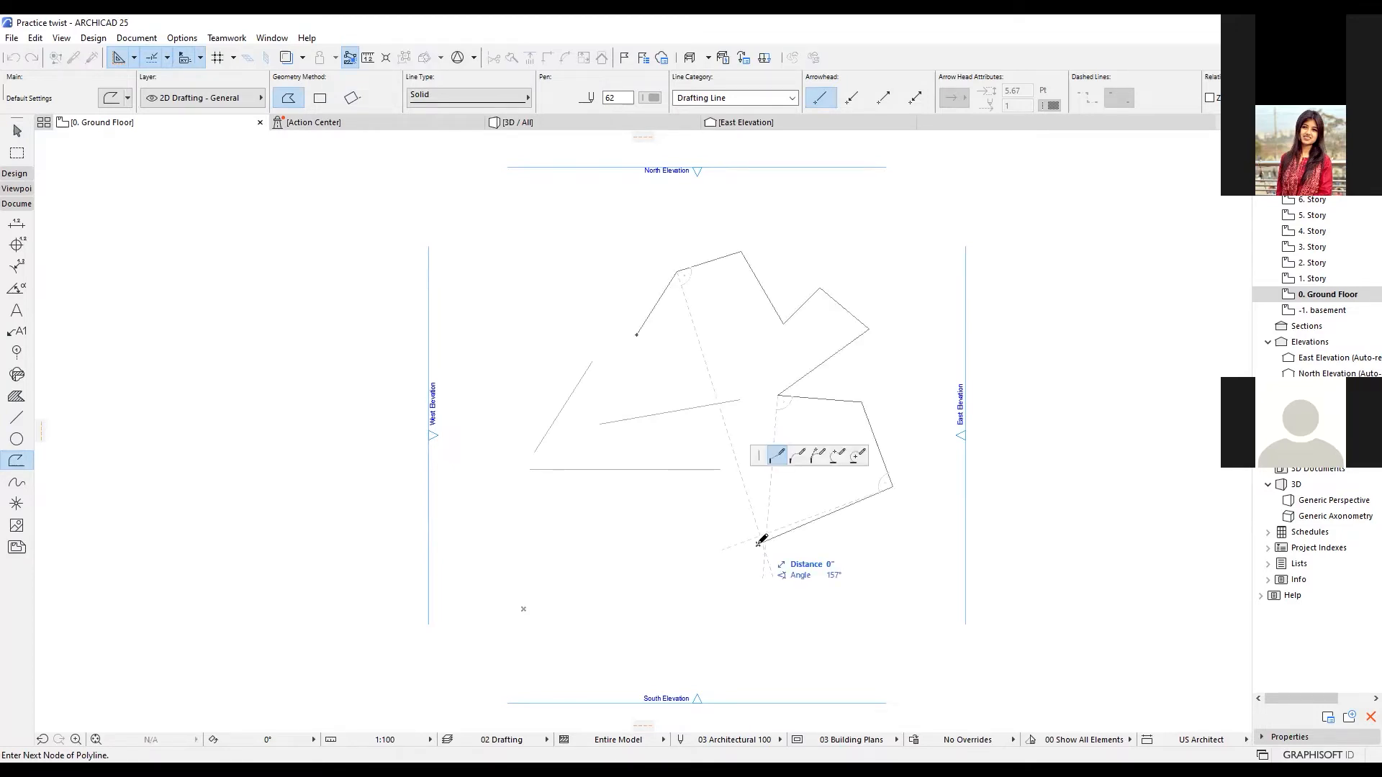
{"action": "left_click", "coordinate": [761, 540]}
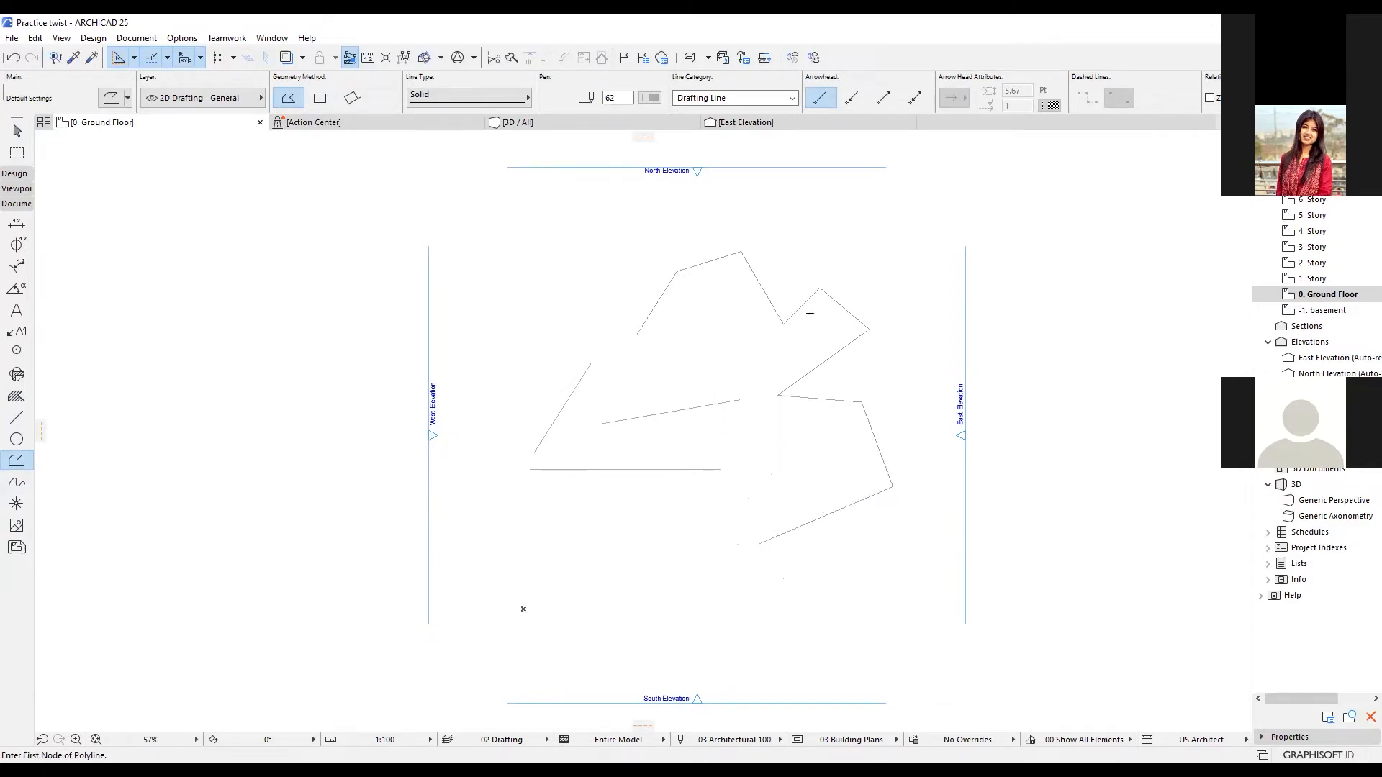
{"action": "key", "text": "Escape"}
Step: Draw a second open polyline along the west side of the lines and turn off the guide lines
{"action": "left_click", "coordinate": [16, 461]}
{"action": "double_click", "coordinate": [613, 231]}
{"action": "key", "text": "Escape"}
{"action": "key", "text": "l"}
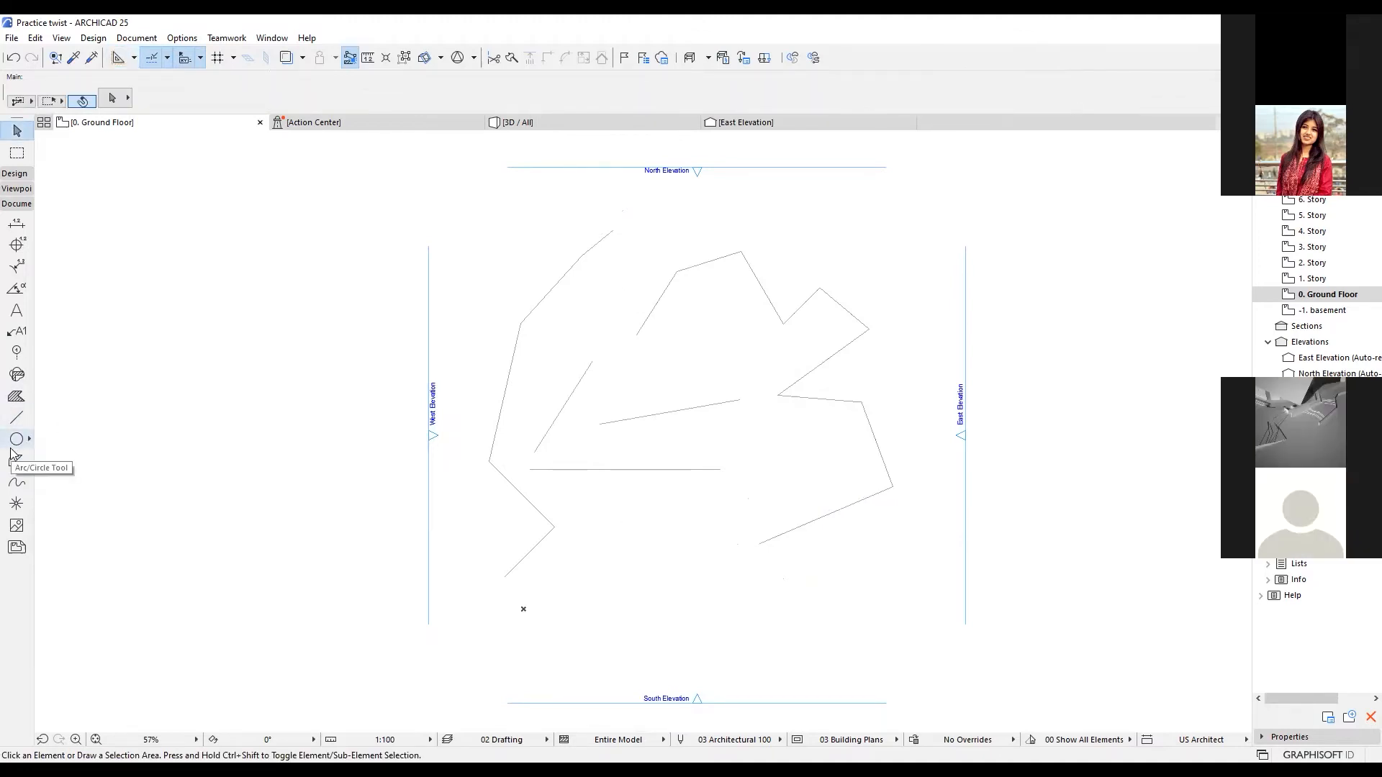
{"action": "left_click_drag", "start_coordinate": [240, 422], "coordinate": [168, 458]}
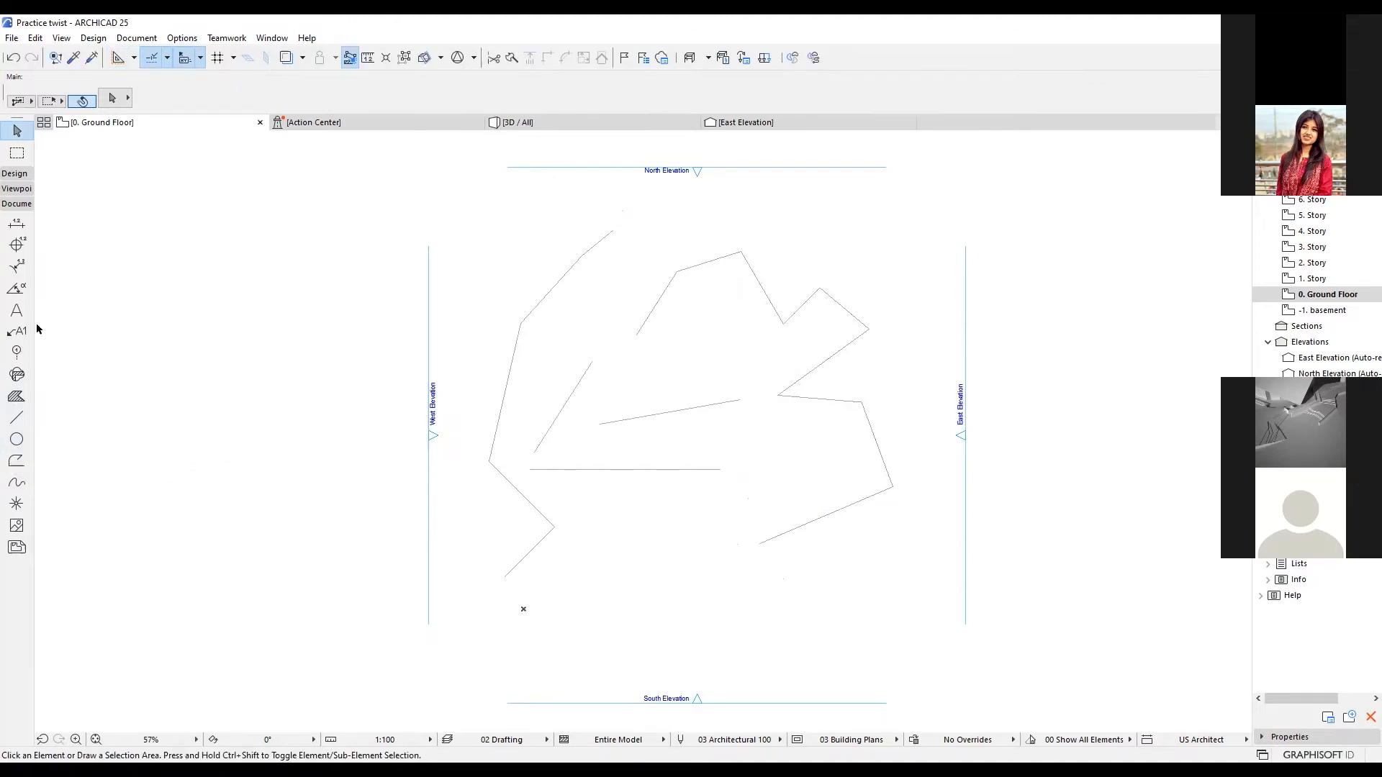
{"action": "left_click", "coordinate": [15, 462]}
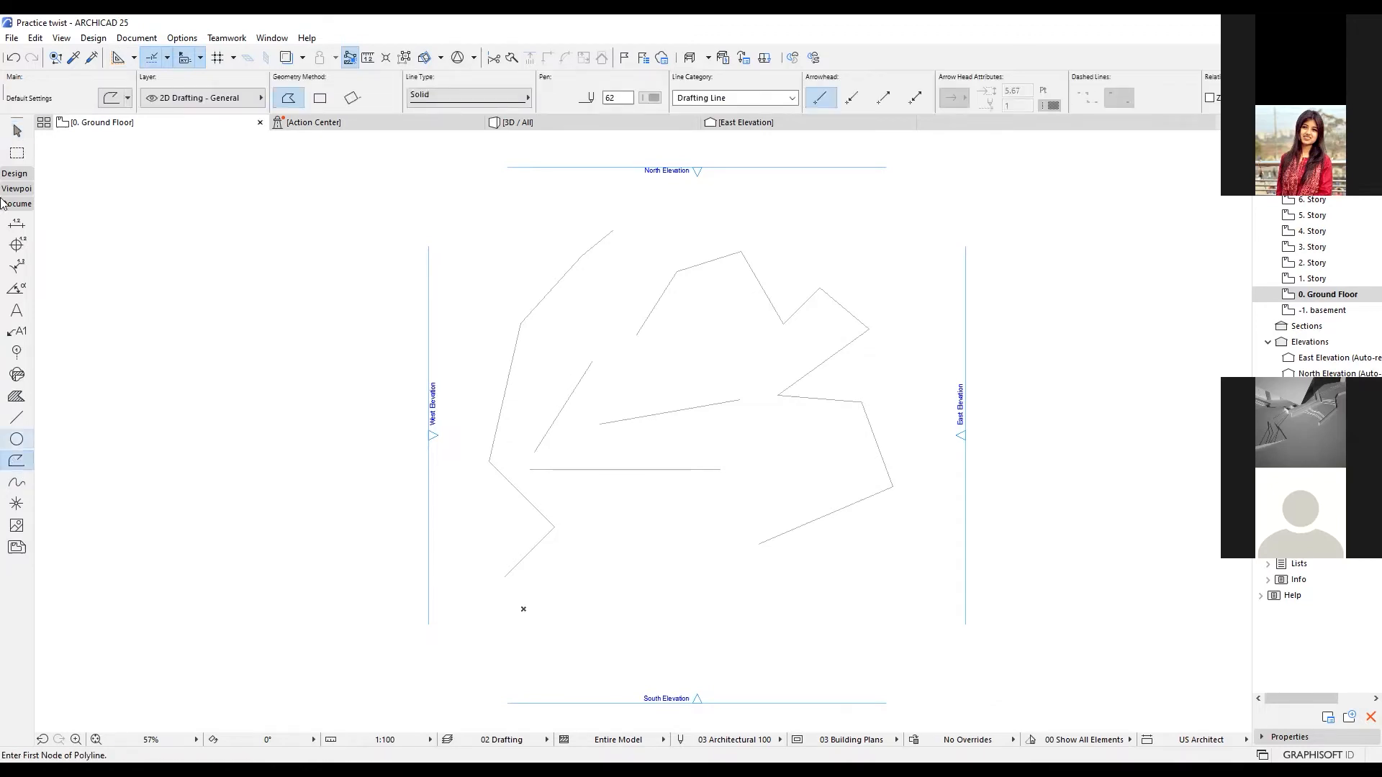
{"action": "left_click", "coordinate": [14, 173]}
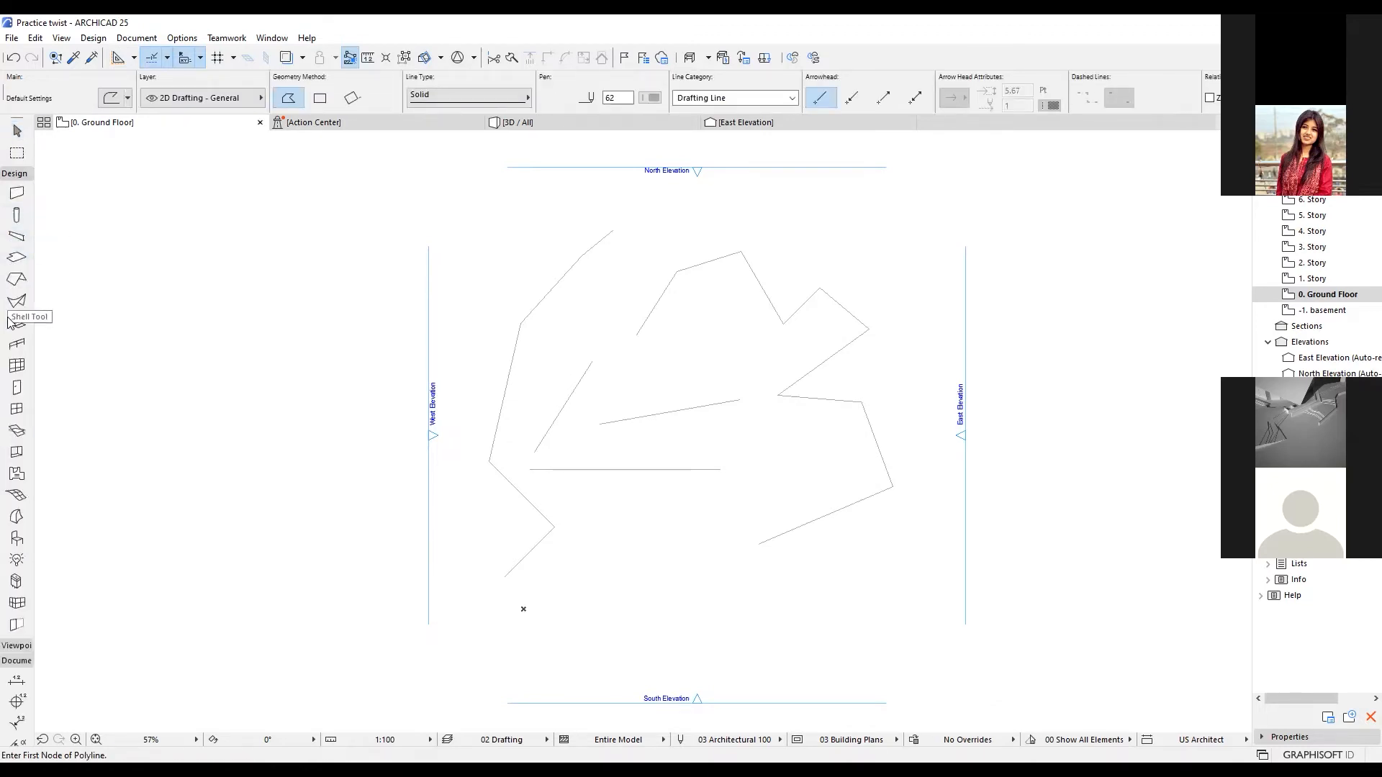
{"action": "left_click", "coordinate": [15, 173]}
{"action": "left_click", "coordinate": [14, 206]}
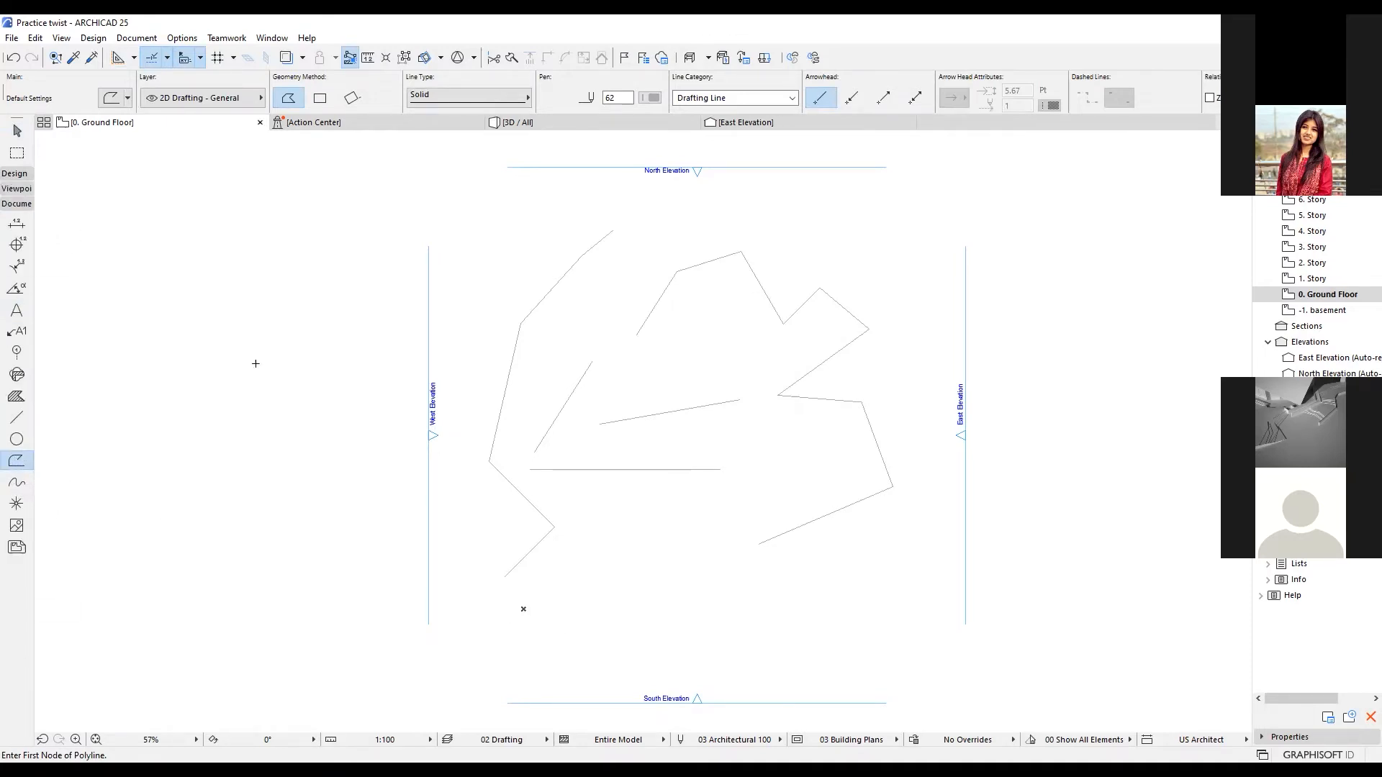
Step: Reshape the western polyline by moving its four interior vertices to new positions
{"action": "left_click", "coordinate": [16, 130]}
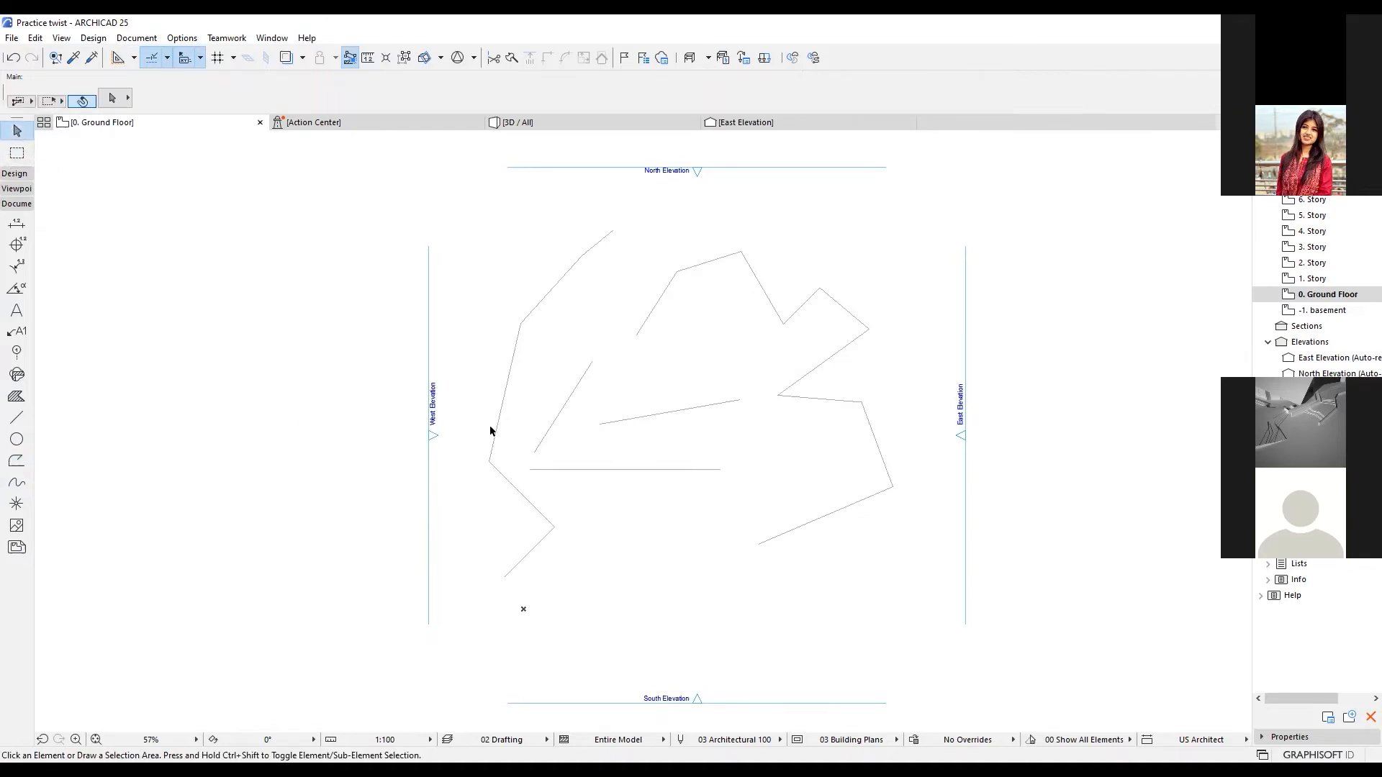
{"action": "left_click", "coordinate": [507, 393]}
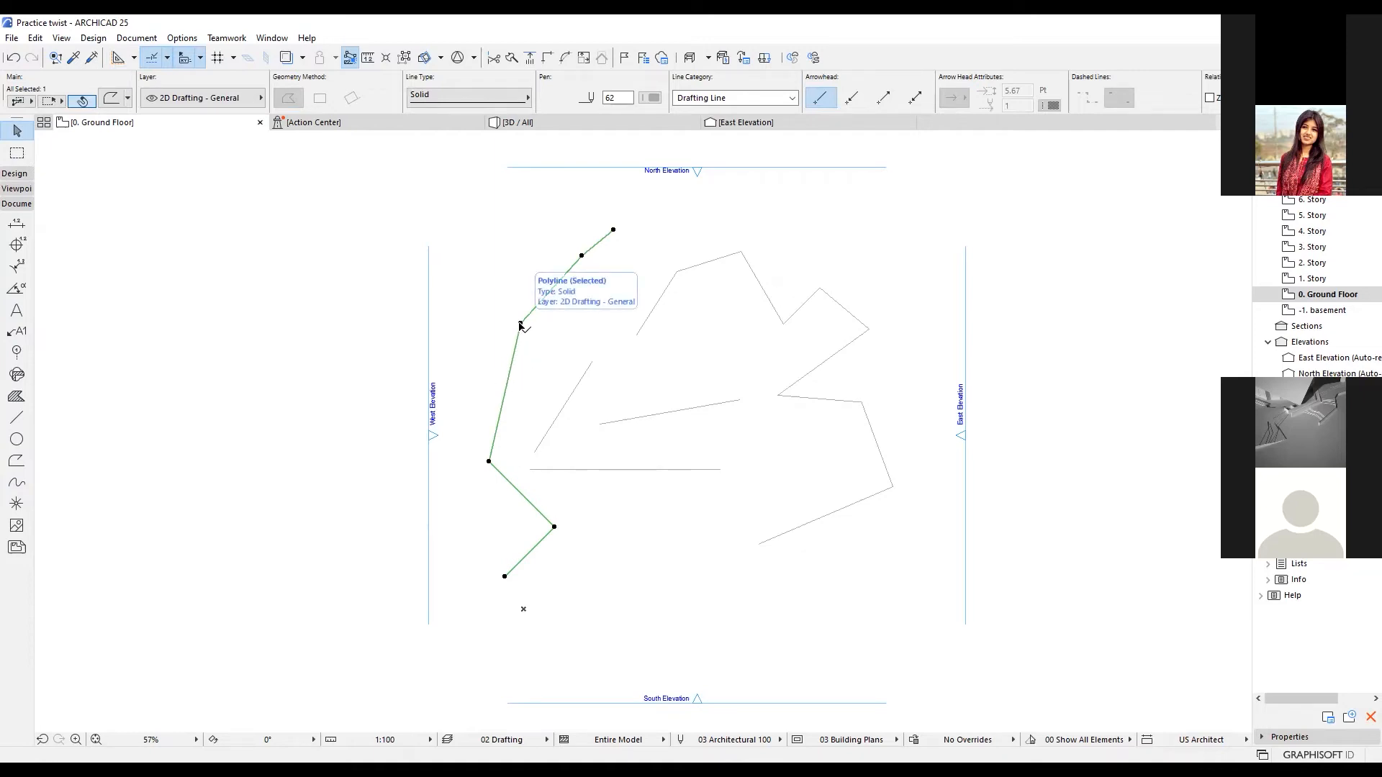
{"action": "left_click_drag", "start_coordinate": [521, 322], "coordinate": [474, 334]}
{"action": "left_click_drag", "start_coordinate": [583, 252], "coordinate": [574, 312]}
{"action": "left_click_drag", "start_coordinate": [488, 461], "coordinate": [463, 487]}
{"action": "left_click_drag", "start_coordinate": [560, 531], "coordinate": [572, 517]}
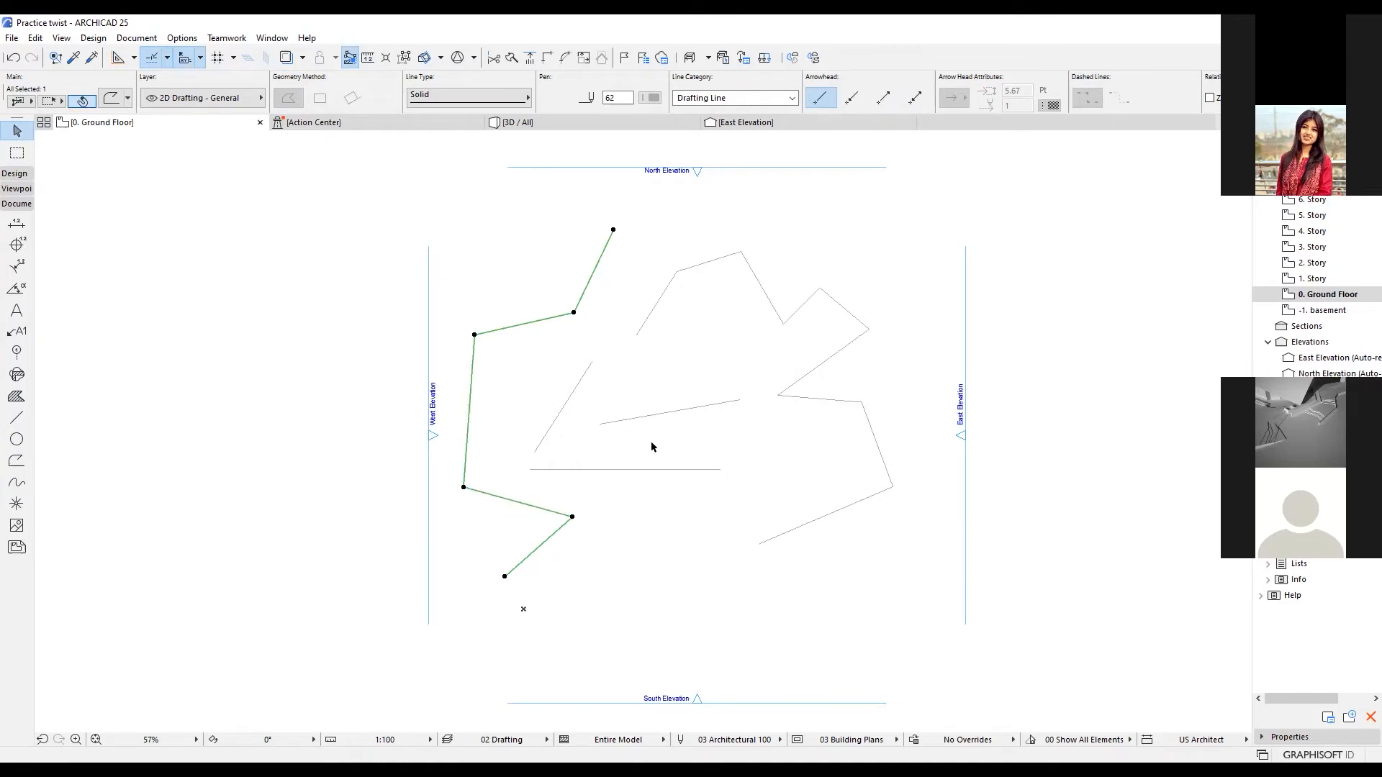
Step: Move the whole western polyline a short distance east and slightly north
{"action": "left_click", "coordinate": [464, 487]}
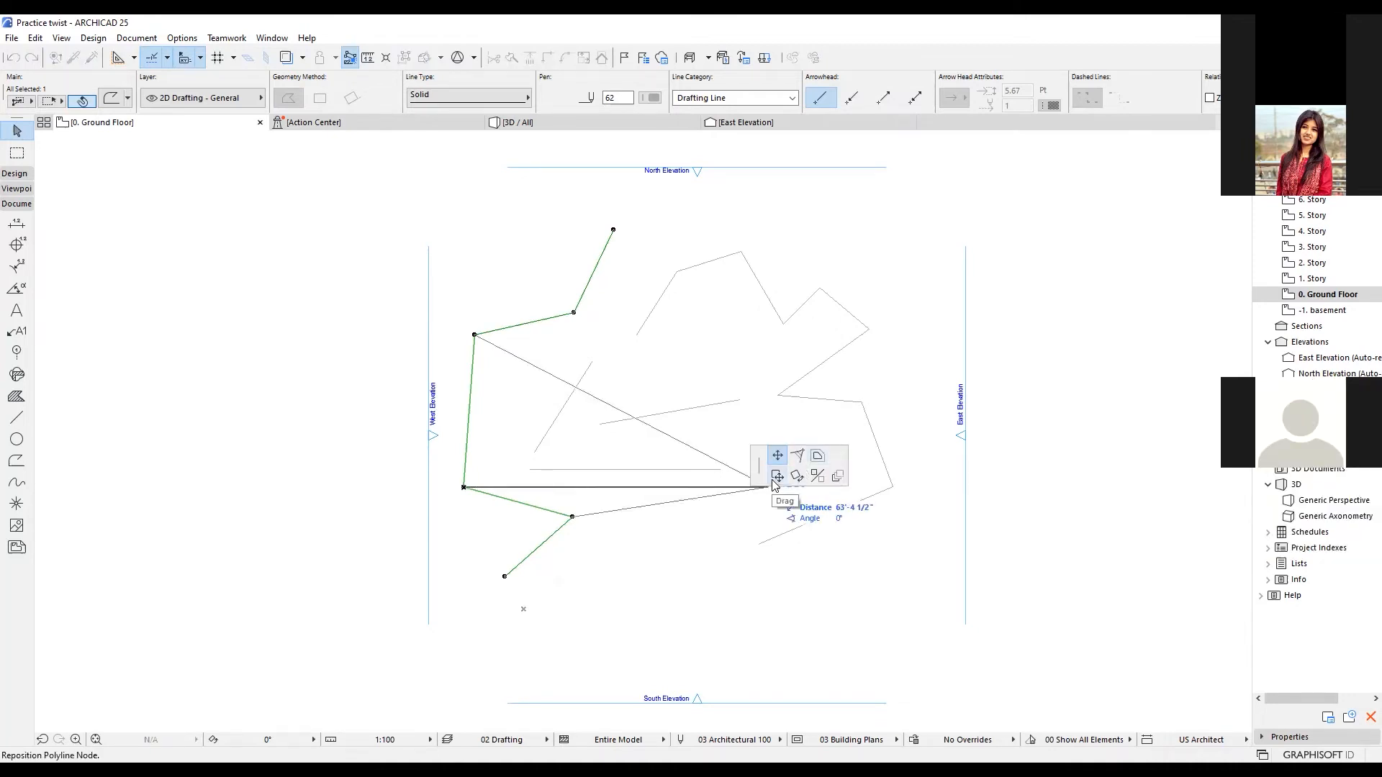
{"action": "left_click", "coordinate": [506, 478]}
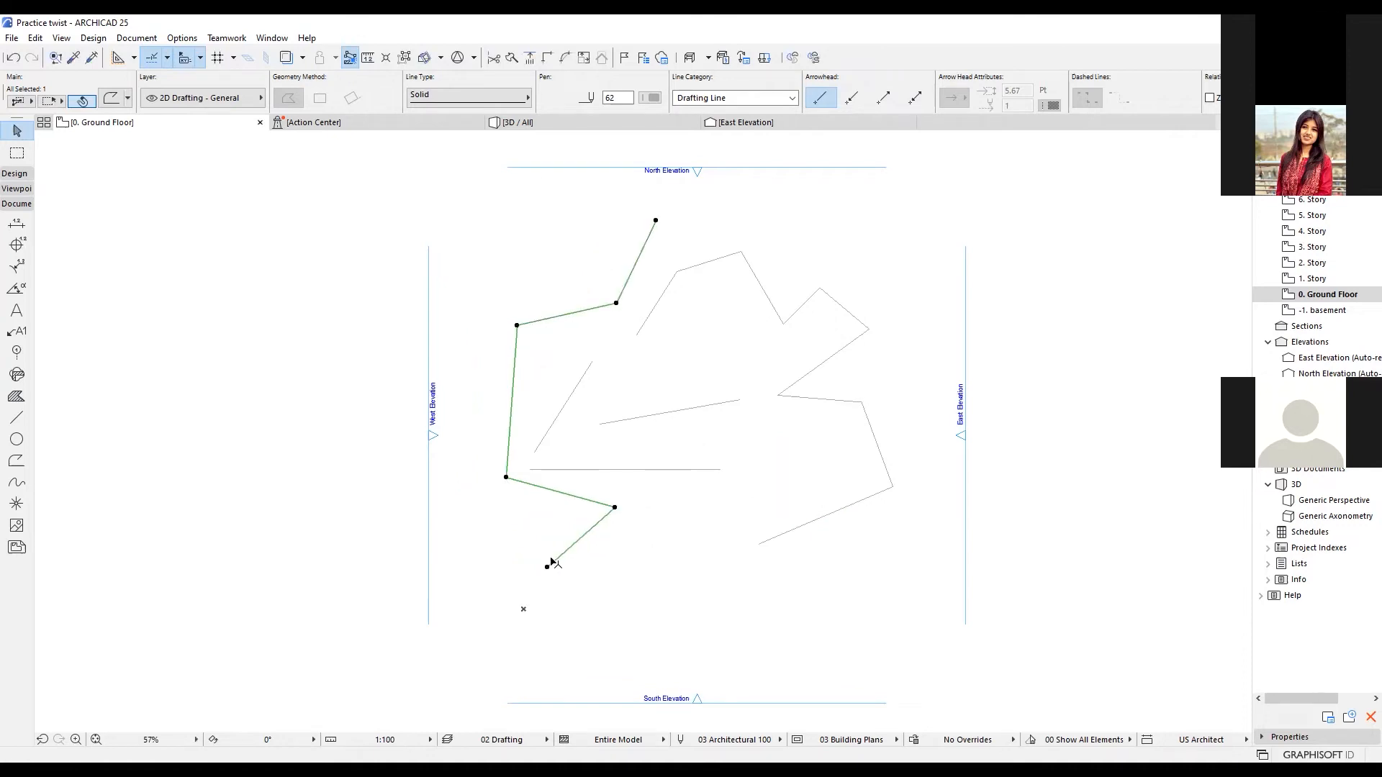
{"action": "key", "text": "Escape"}
Step: Rotate the selected polyline clockwise about its southern endpoint
{"action": "left_click", "coordinate": [548, 567]}
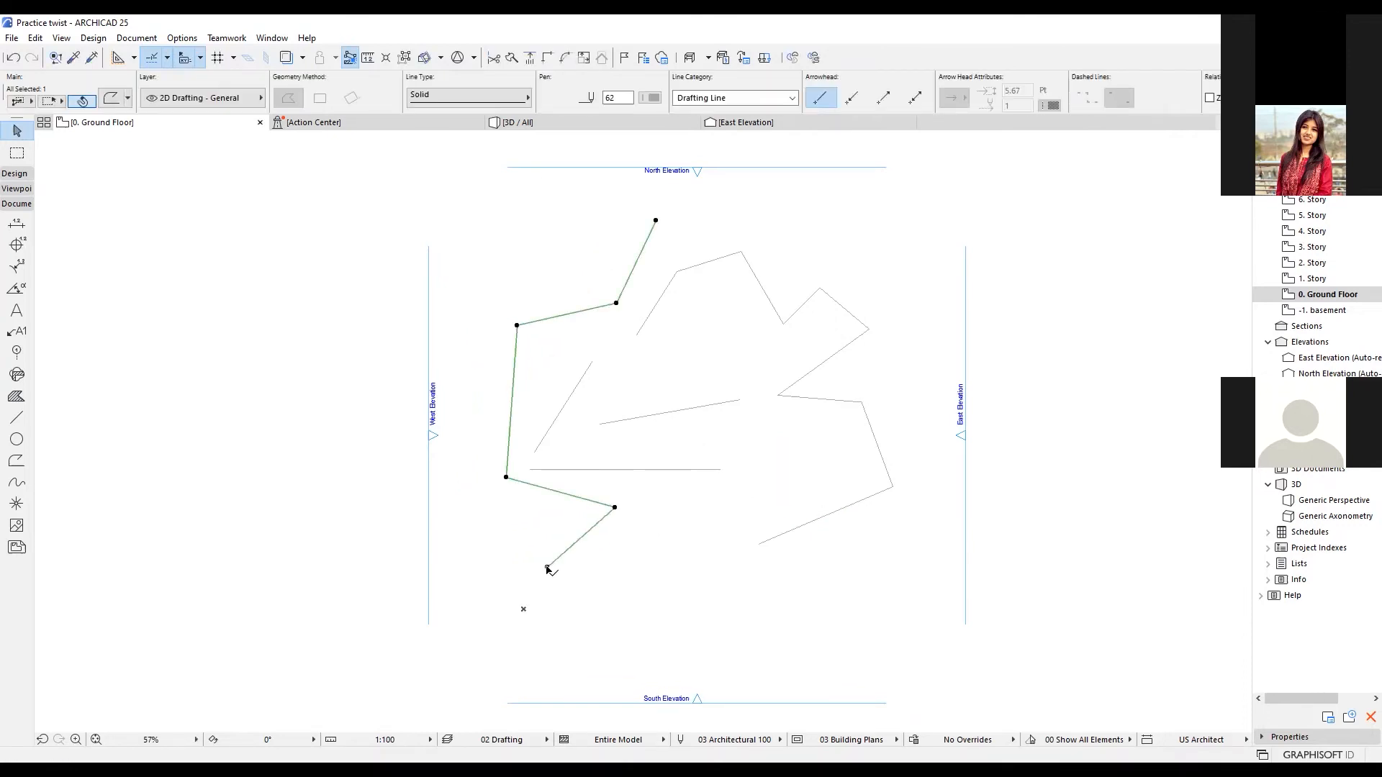
{"action": "key", "text": "ctrl+e"}
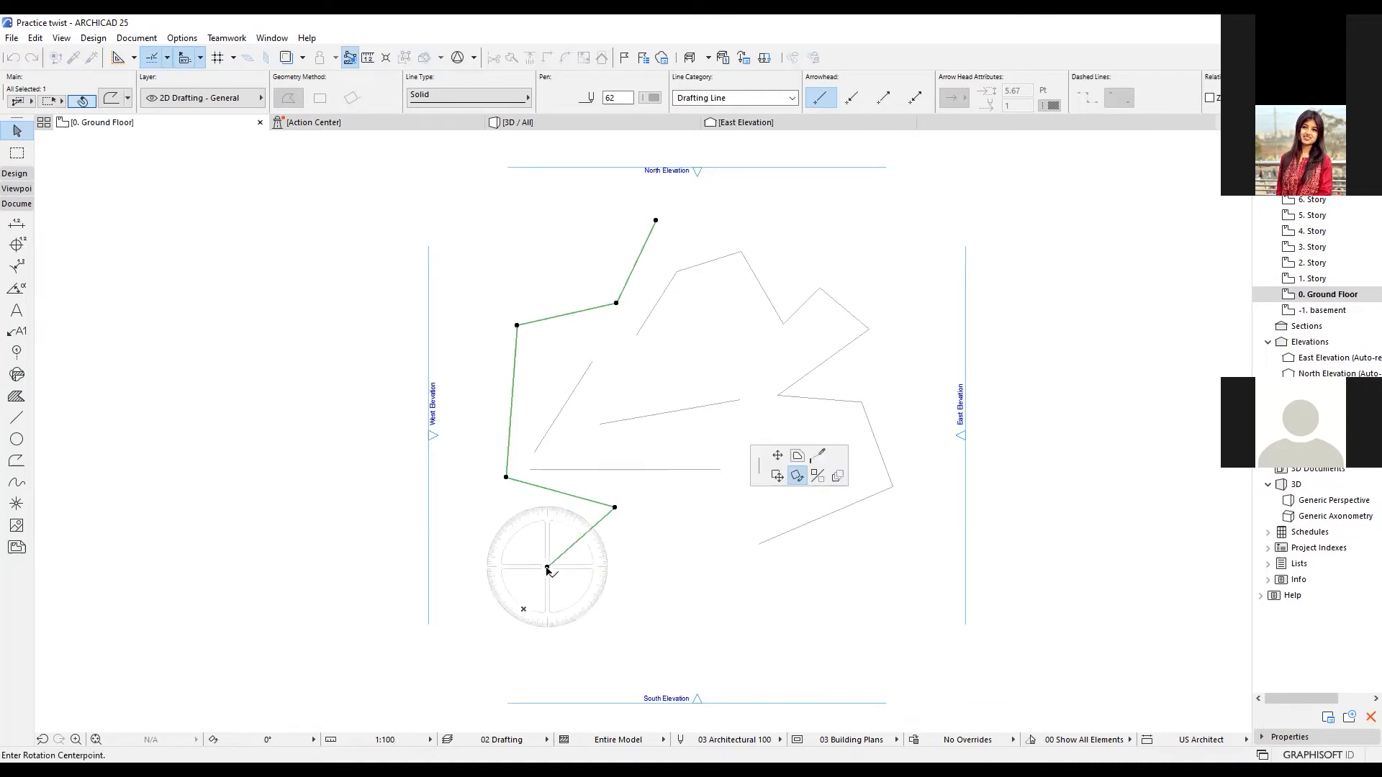
{"action": "left_click", "coordinate": [547, 568]}
{"action": "left_click", "coordinate": [615, 507]}
{"action": "left_click", "coordinate": [633, 544]}
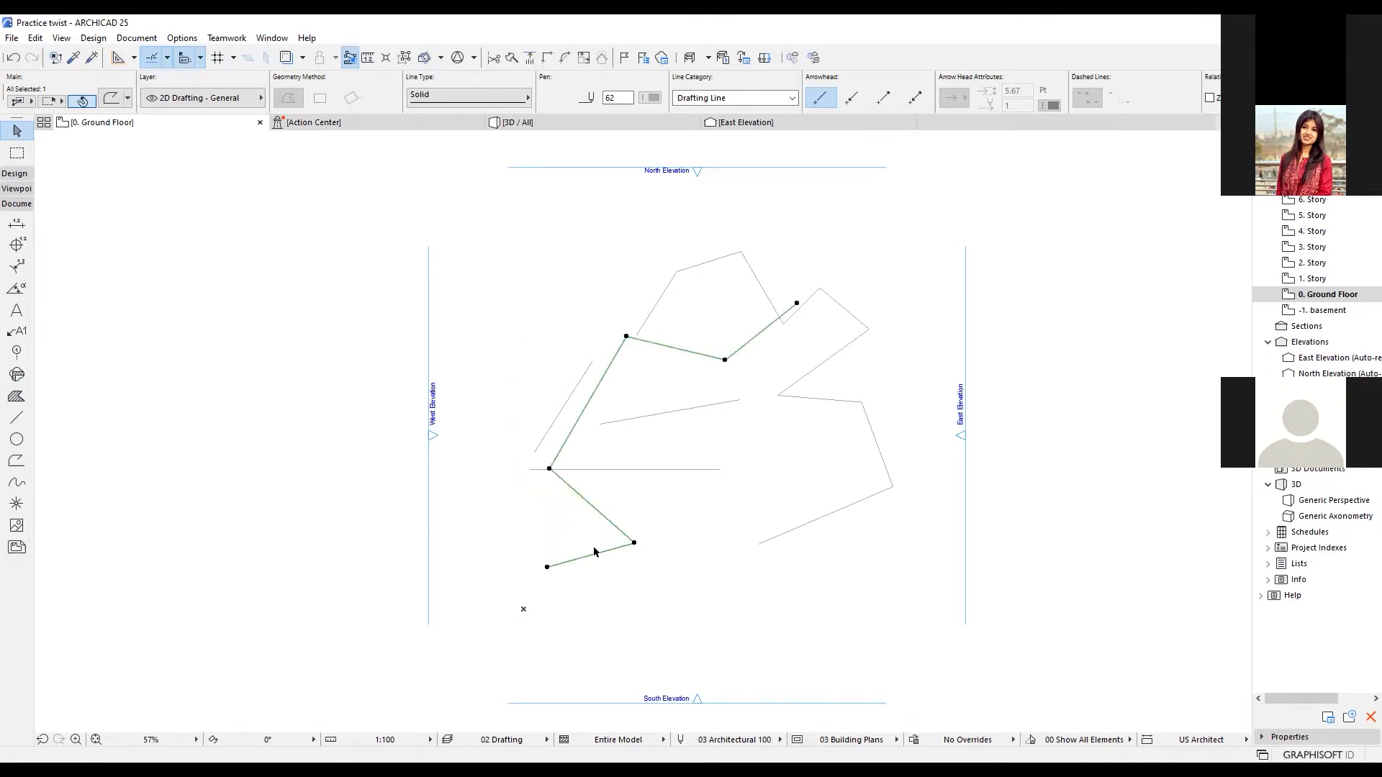
Step: Mirror the selected polyline about a drawn axis and move it west, outside the West Elevation line
{"action": "key", "text": "ctrl+e"}
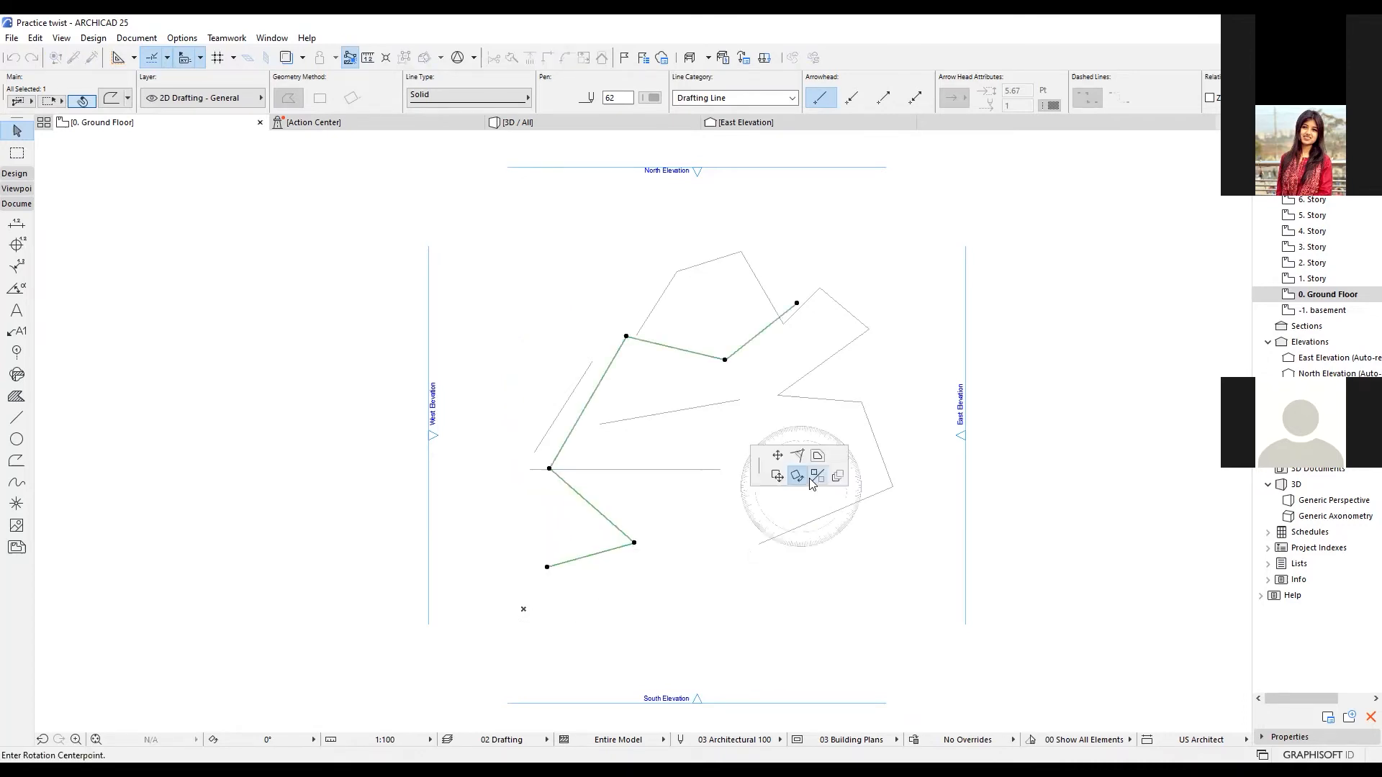
{"action": "left_click", "coordinate": [815, 476]}
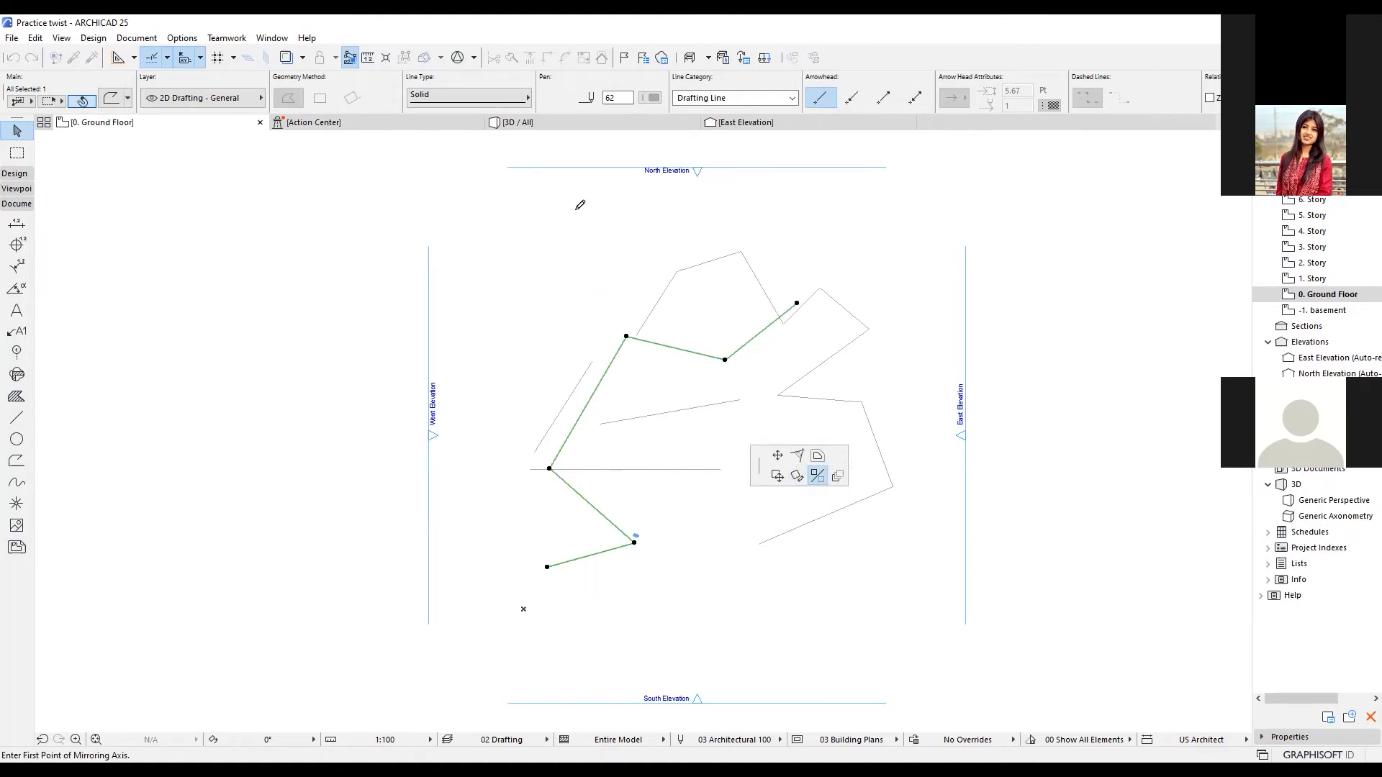
{"action": "left_click", "coordinate": [657, 447]}
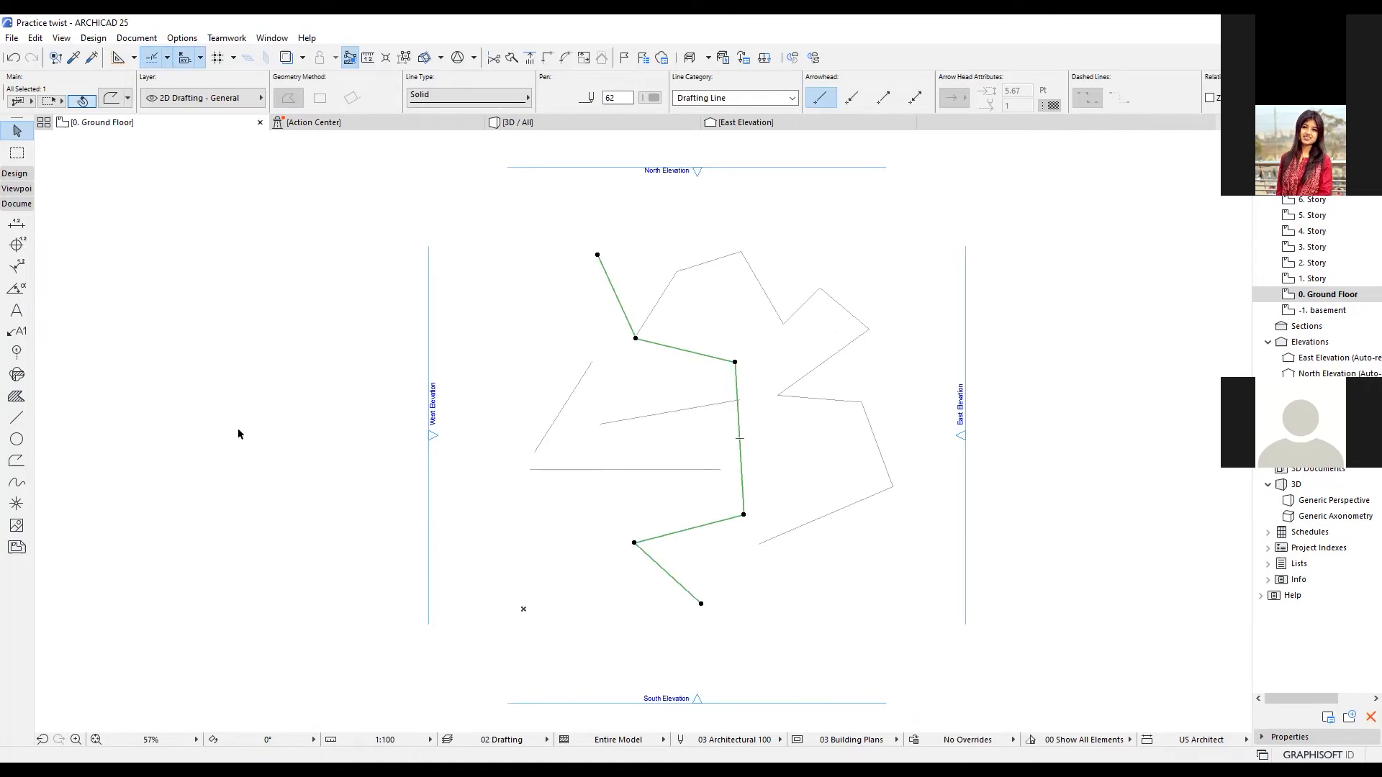
{"action": "key", "text": "ctrl+z"}
Step: Stretch the horizontal line's eastern endpoint down toward the south so the line becomes slanted
{"action": "left_click", "coordinate": [607, 469]}
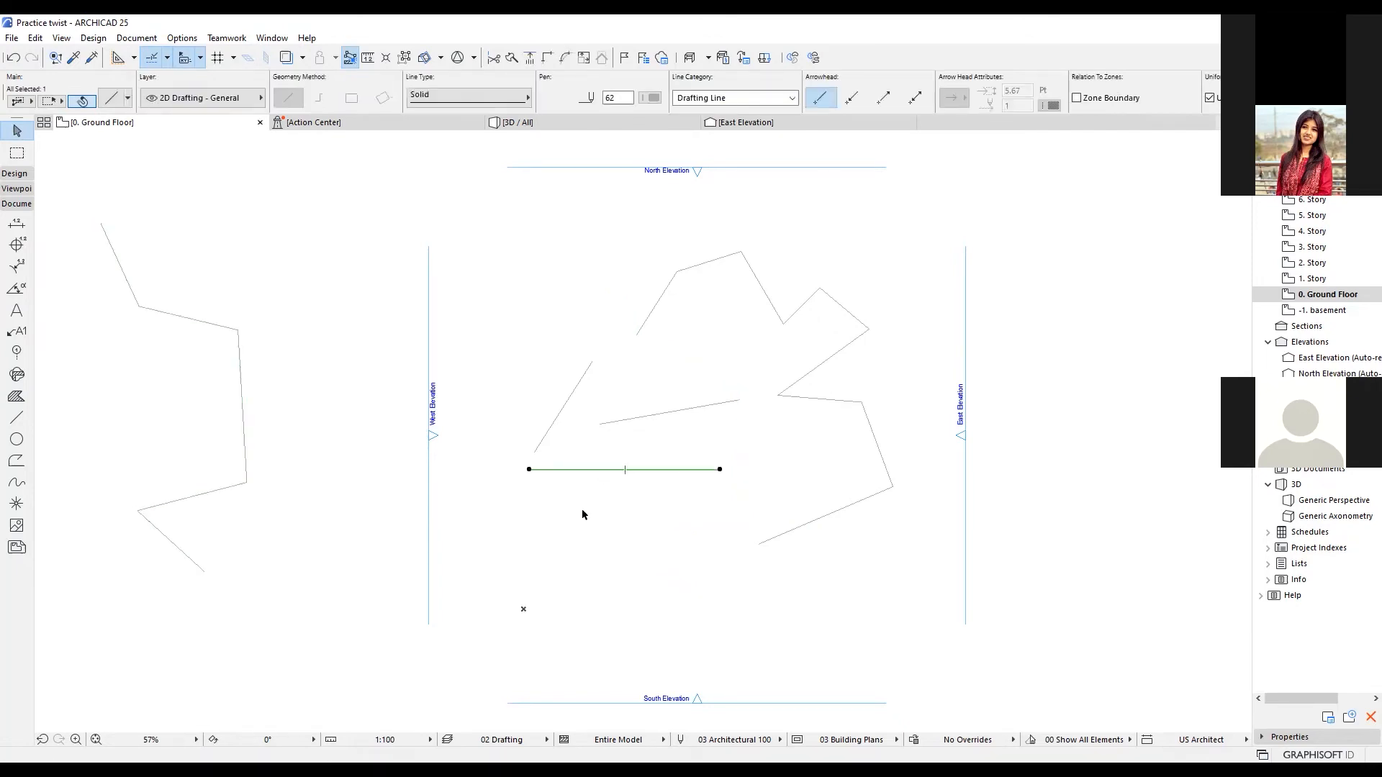
{"action": "left_click", "coordinate": [720, 469]}
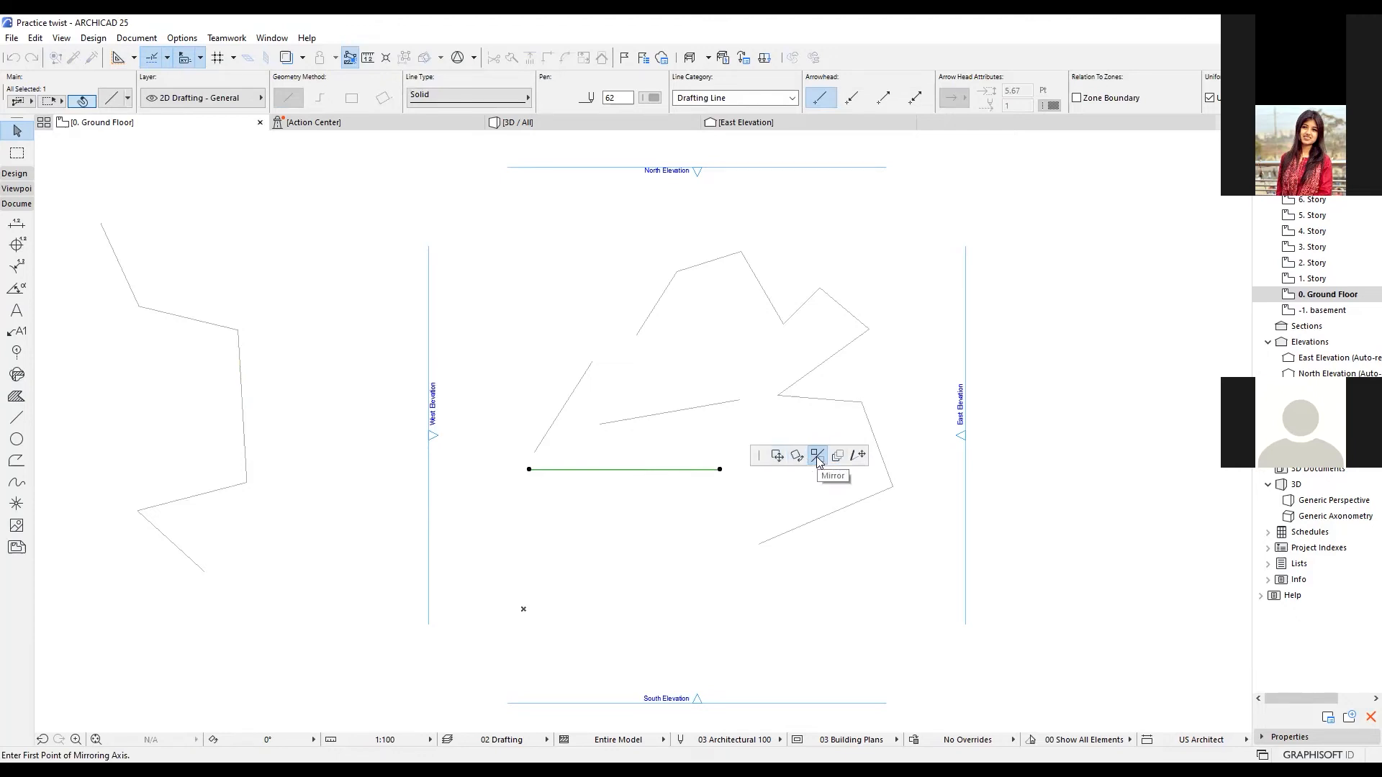
{"action": "left_click", "coordinate": [857, 454]}
{"action": "left_click", "coordinate": [678, 577]}
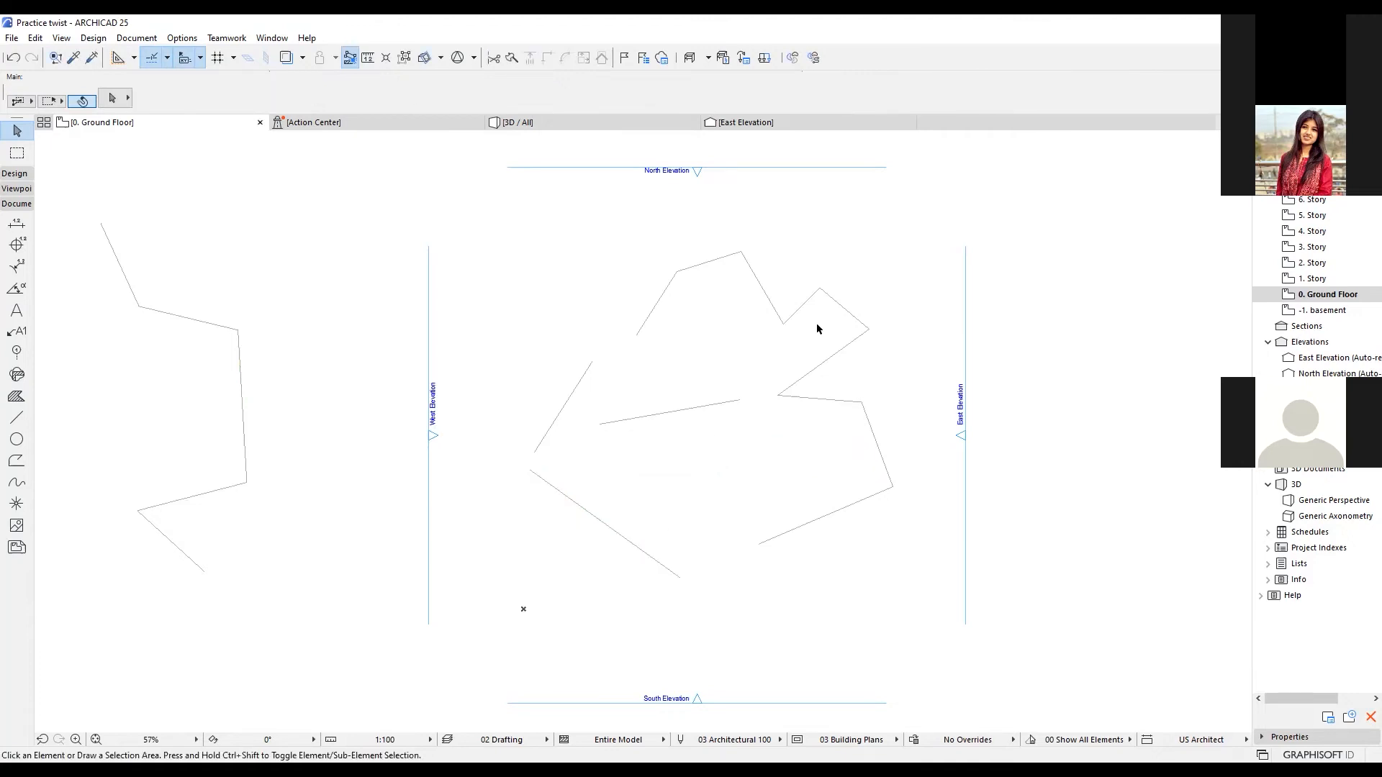
Step: Delete all practice lines and polylines, including the polyline outside the West Elevation line
{"action": "left_click_drag", "start_coordinate": [894, 266], "coordinate": [550, 569]}
{"action": "key", "text": "Delete"}
{"action": "left_click", "coordinate": [243, 374]}
{"action": "key", "text": "Delete"}
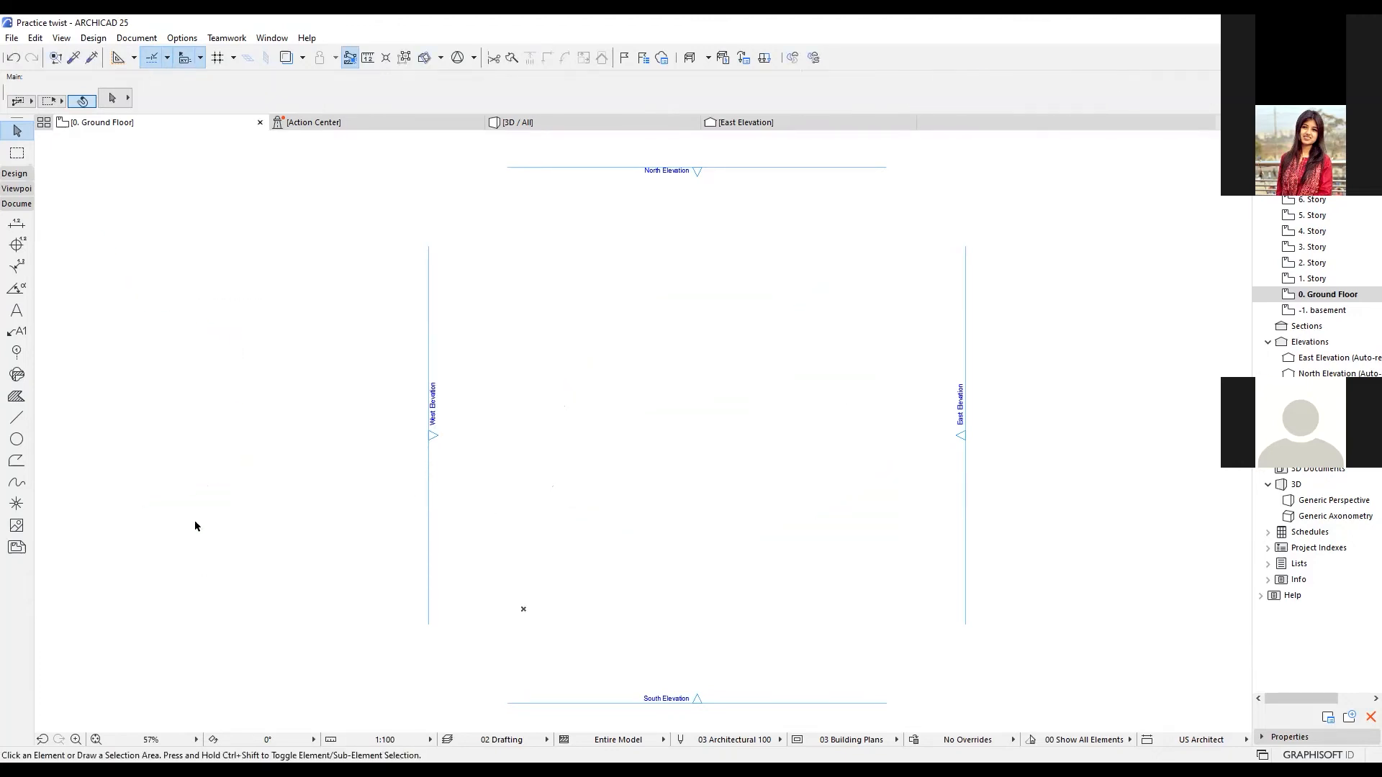
Step: Draw a large rectangle in the middle of the plan with the Polyline tool's rectangular method
{"action": "left_click", "coordinate": [17, 461]}
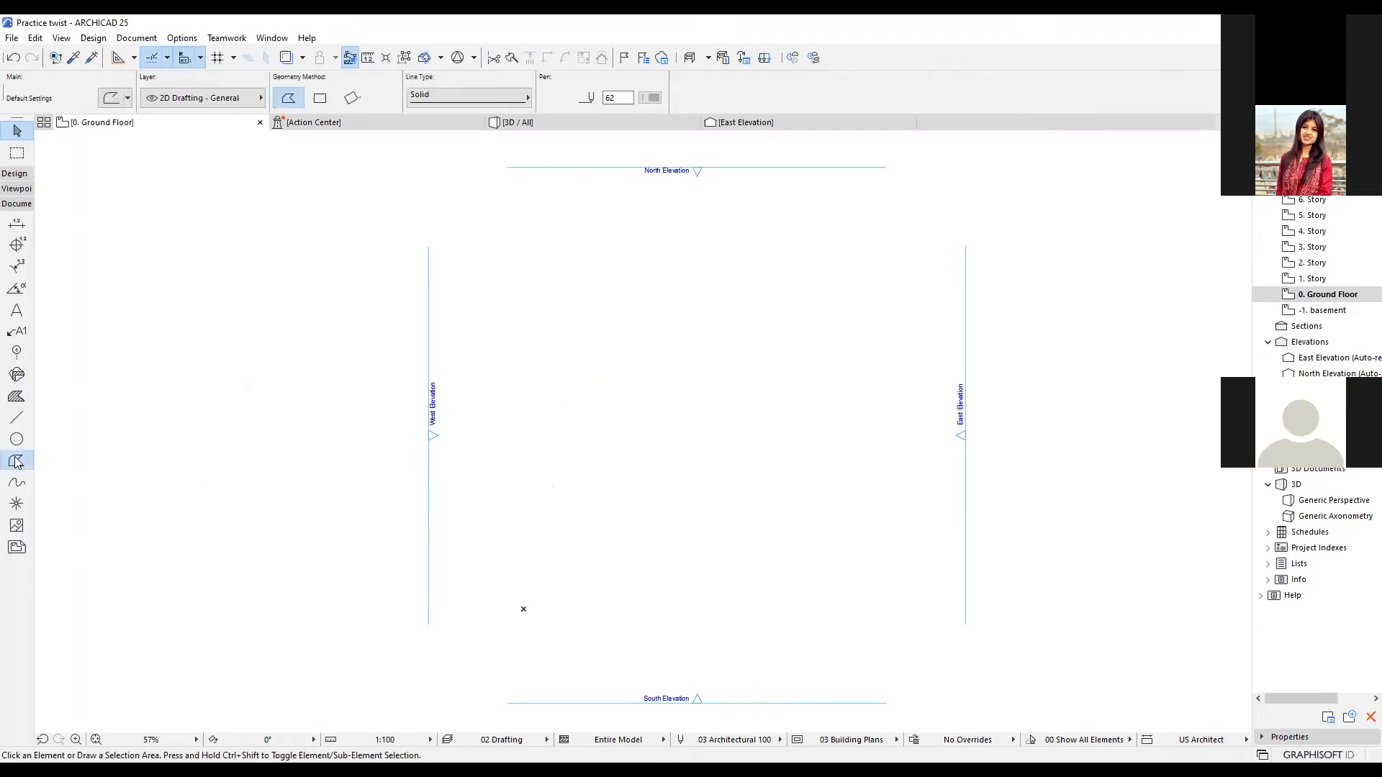
{"action": "left_click", "coordinate": [321, 105]}
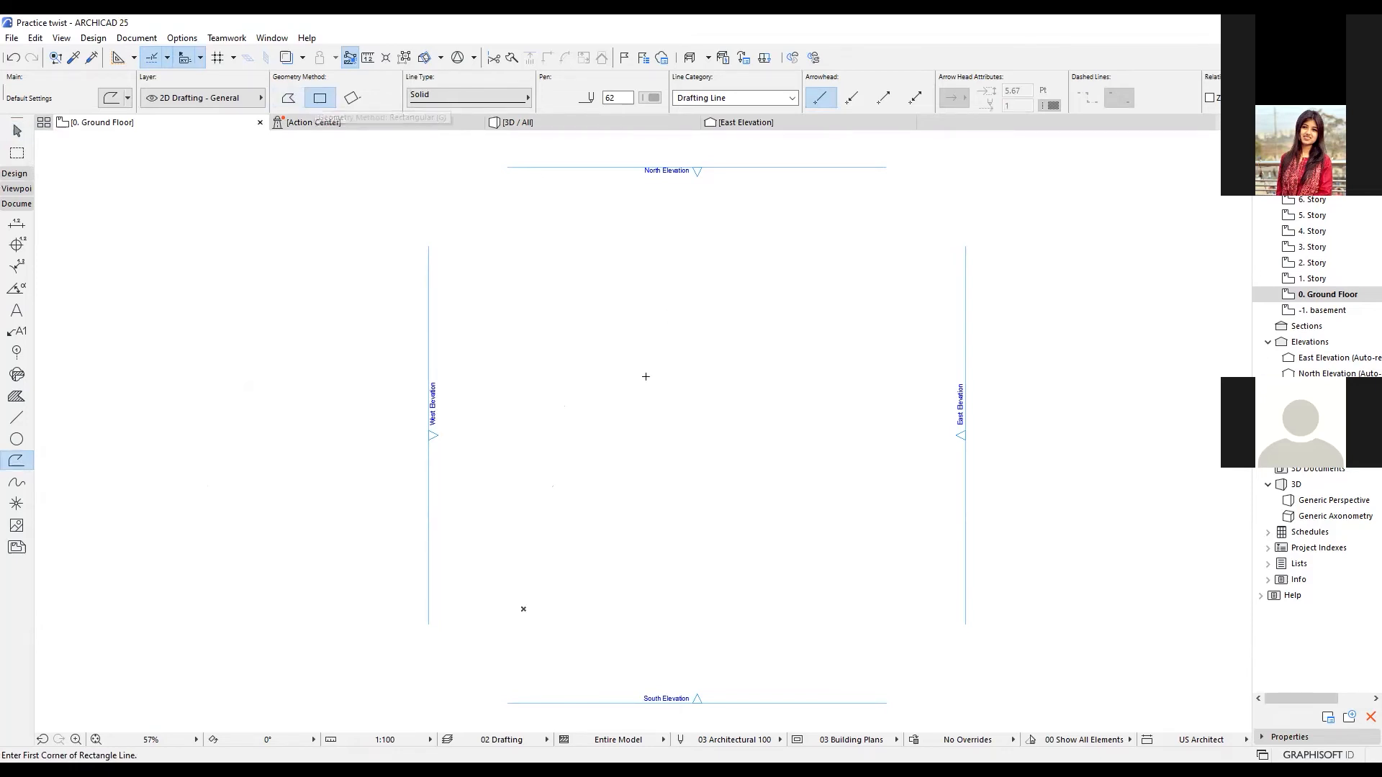
{"action": "left_click", "coordinate": [528, 447]}
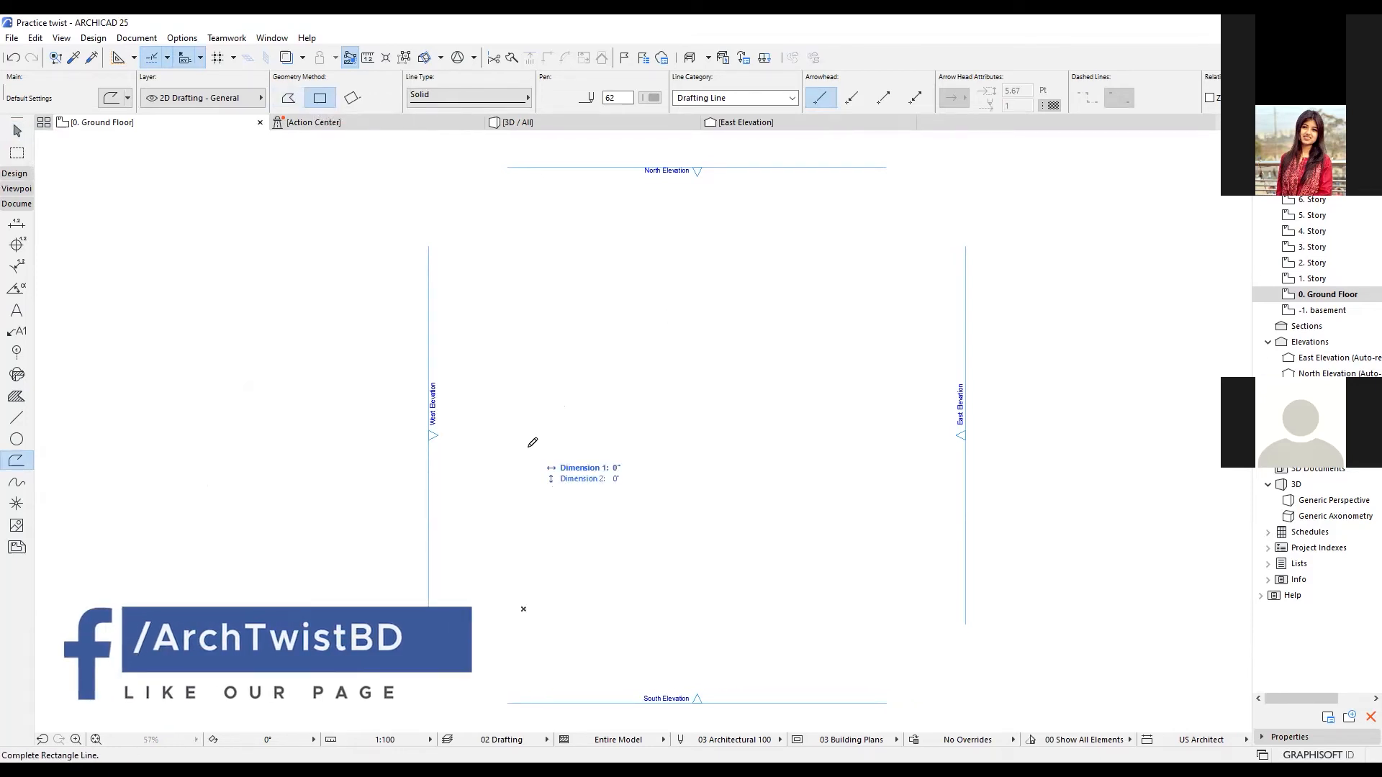
{"action": "left_click", "coordinate": [755, 315]}
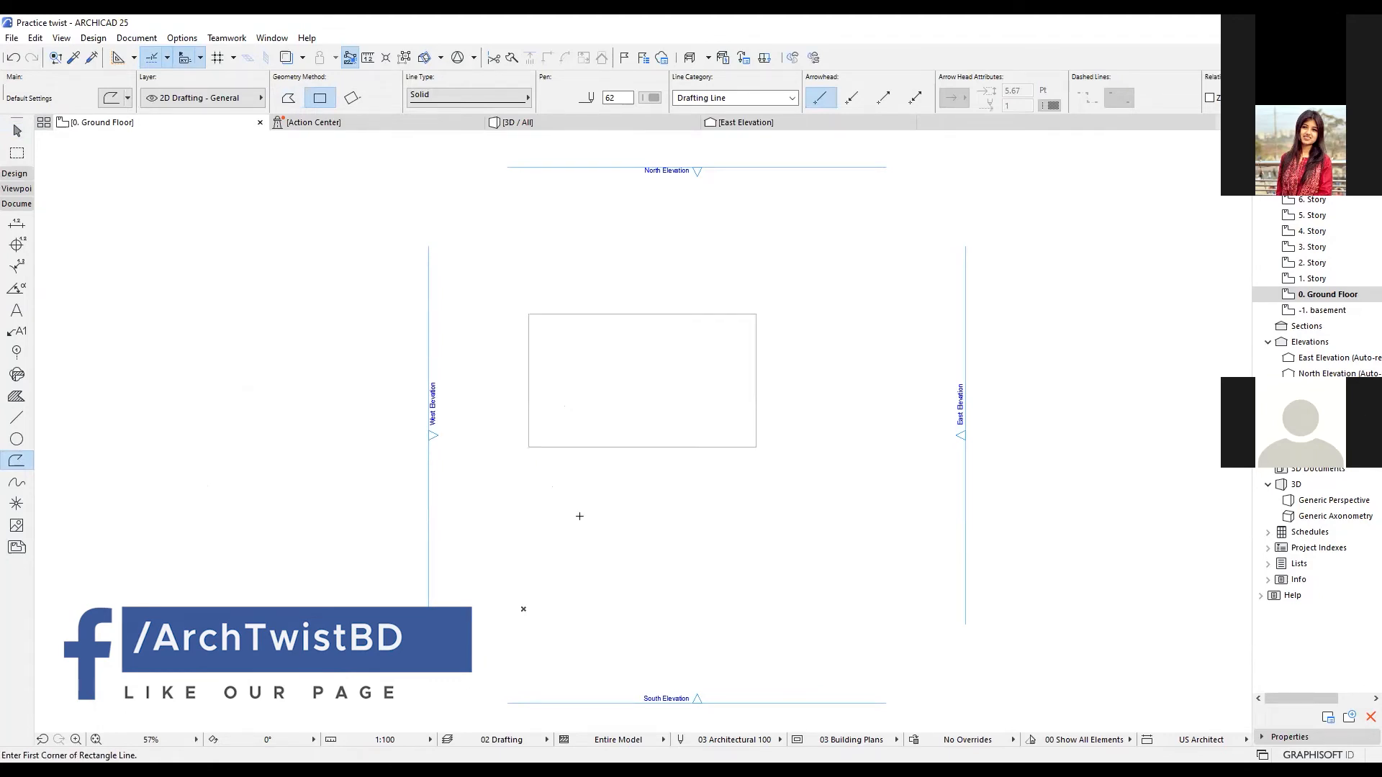
Step: Draw a 25' by 15' rectangle with the Polyline tool's rectangular method, just south of the large rectangle
{"action": "left_click", "coordinate": [554, 560]}
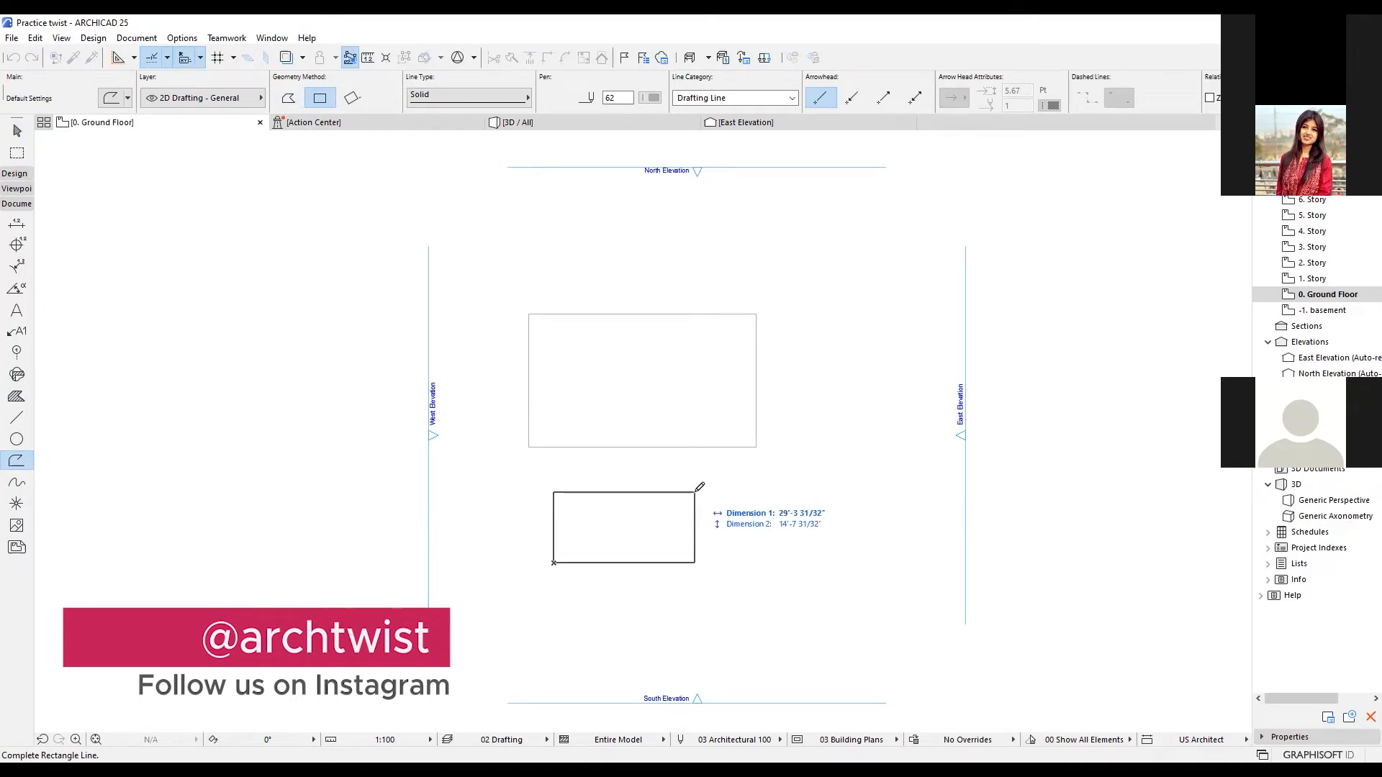
{"action": "type", "text": "25"}
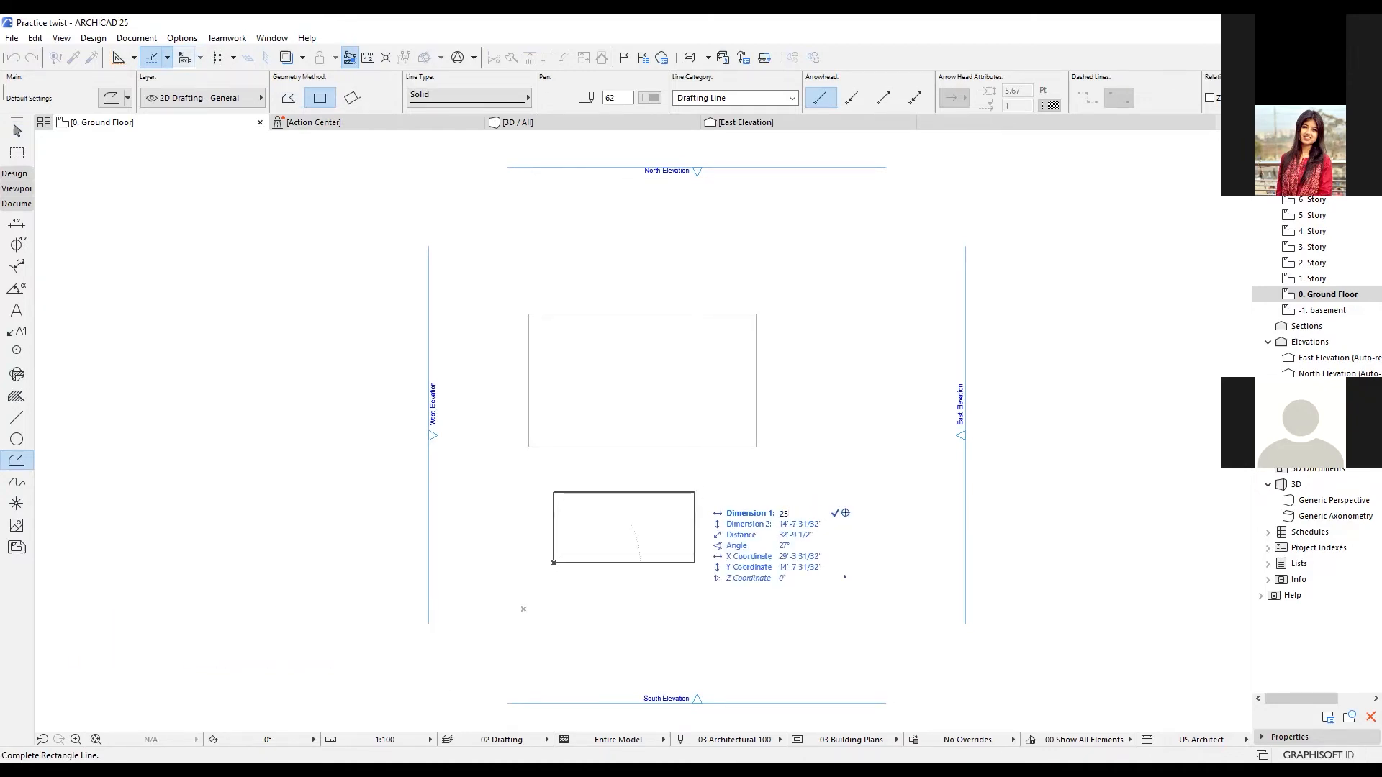
{"action": "key", "text": "Tab"}
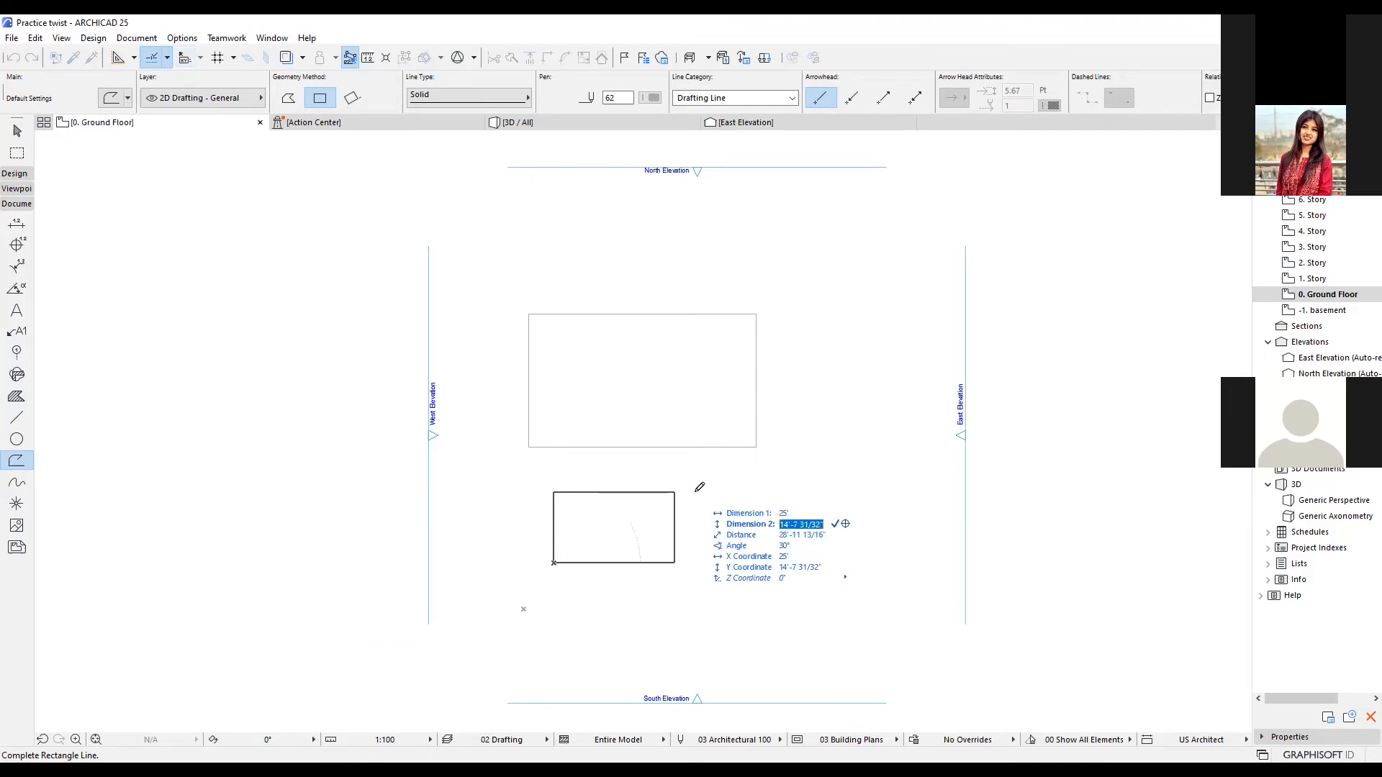
{"action": "type", "text": "15"}
{"action": "key", "text": "Return"}
{"action": "left_click", "coordinate": [17, 130]}
{"action": "scroll", "coordinate": [603, 496], "scroll_direction": "up", "scroll_amount": 4}
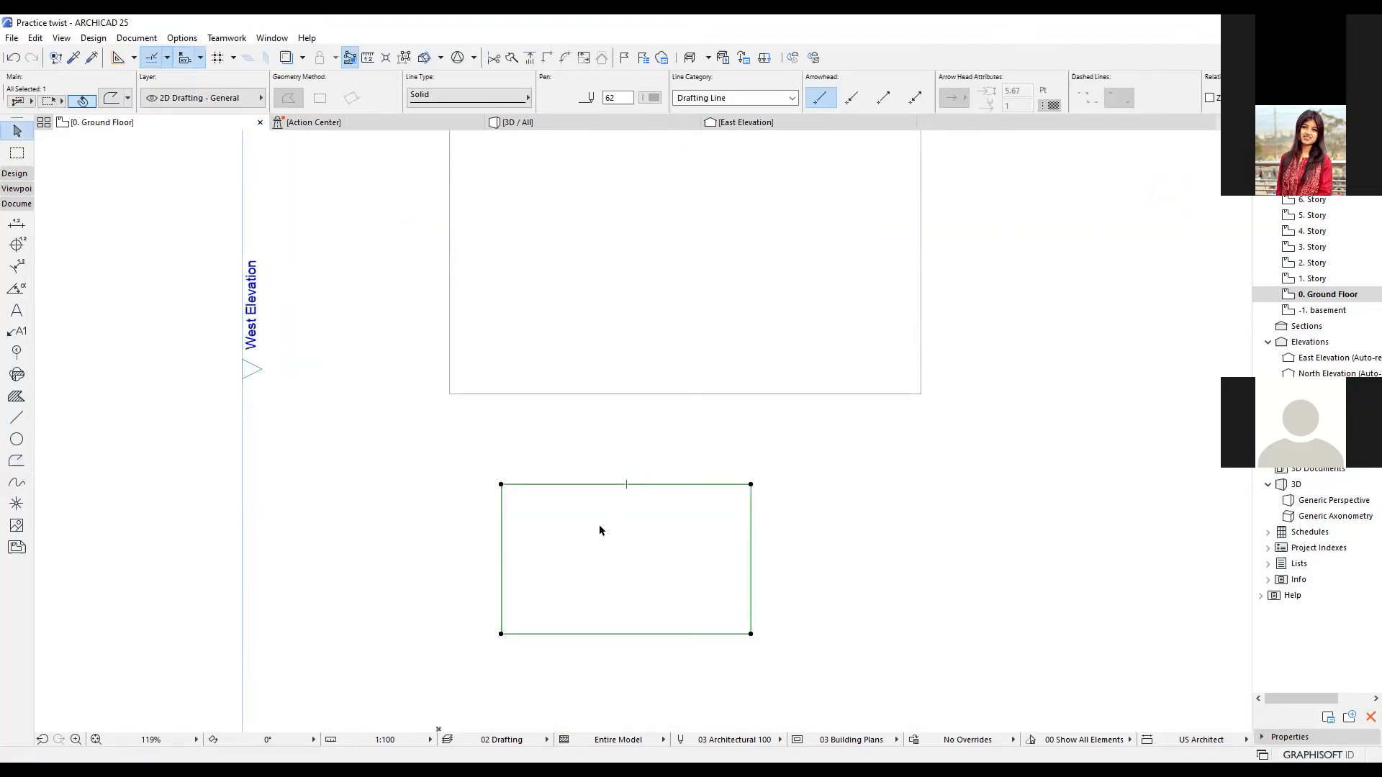
{"action": "left_click", "coordinate": [749, 497]}
{"action": "key", "text": "Escape"}
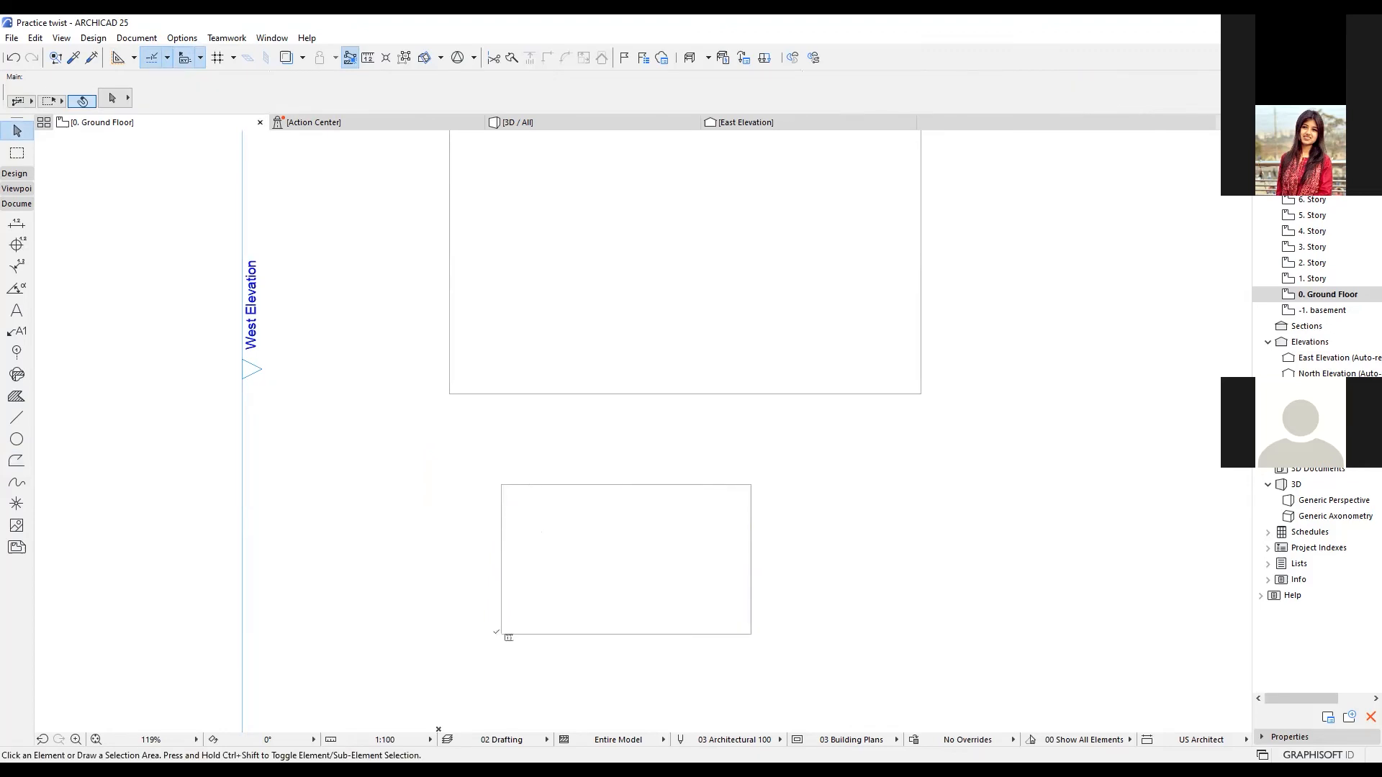
Step: Measure the west side of the smaller rectangle from its lower corner to its upper corner
{"action": "key", "text": "m"}
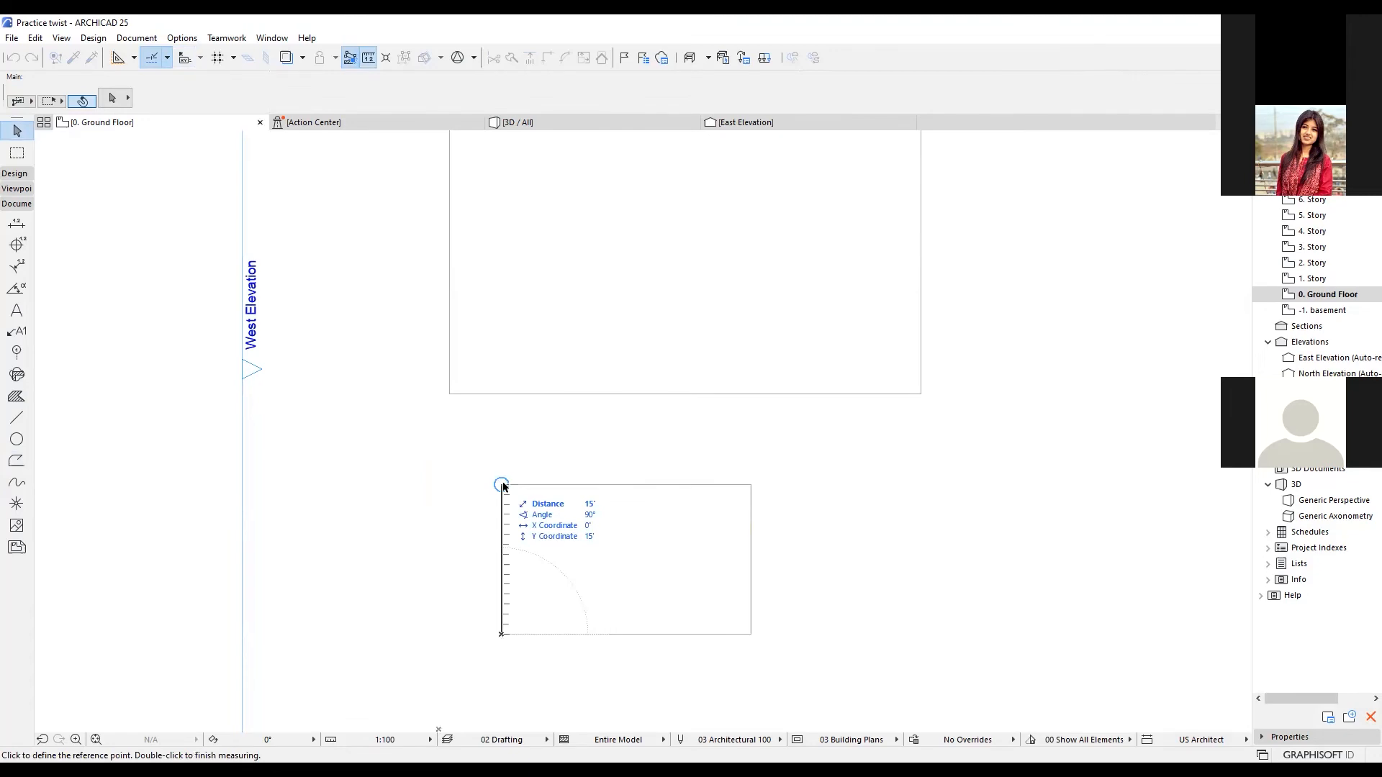
{"action": "key", "text": "Escape"}
{"action": "scroll", "coordinate": [616, 545], "scroll_direction": "down", "scroll_amount": 2}
{"action": "scroll", "coordinate": [615, 544], "scroll_direction": "down", "scroll_amount": 1}
{"action": "scroll", "coordinate": [611, 554], "scroll_direction": "up", "scroll_amount": 2}
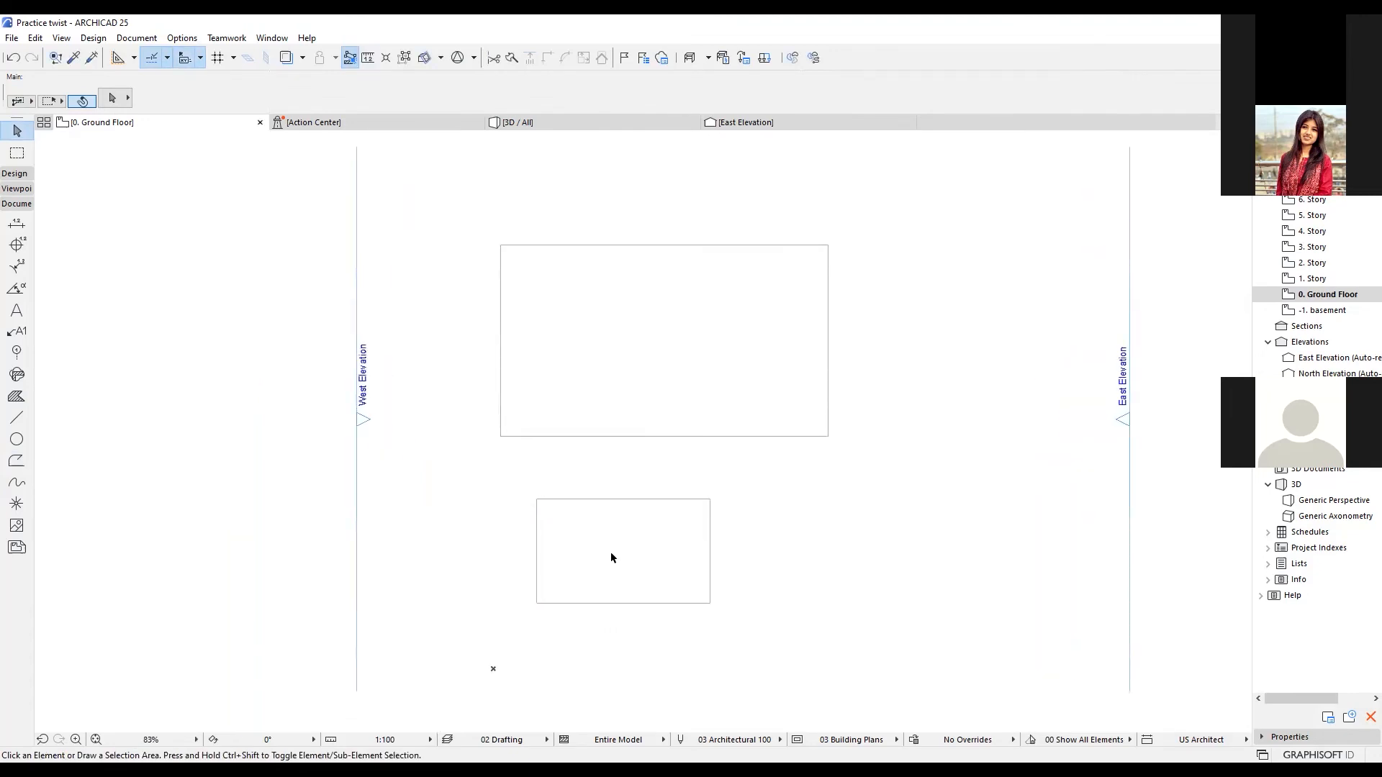
{"action": "key", "text": "m"}
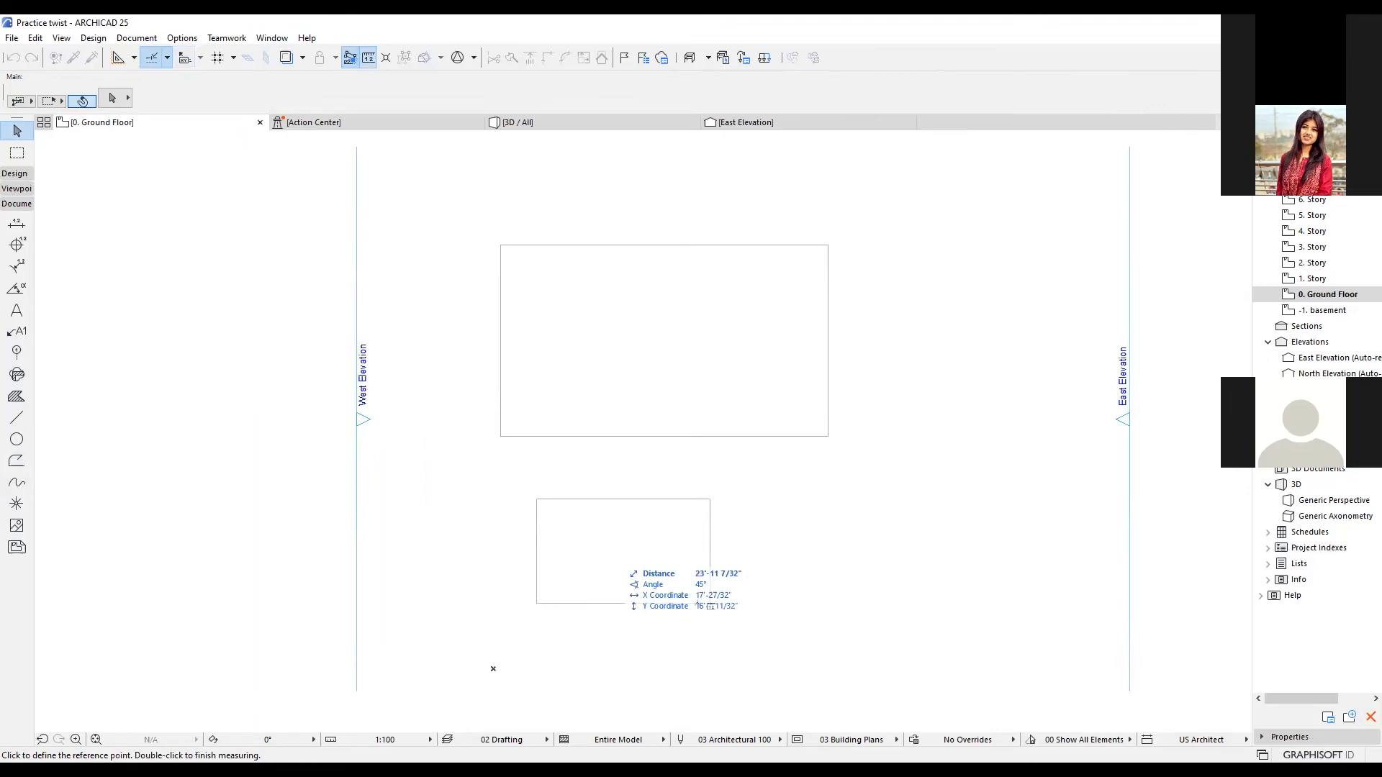
{"action": "key", "text": "Escape"}
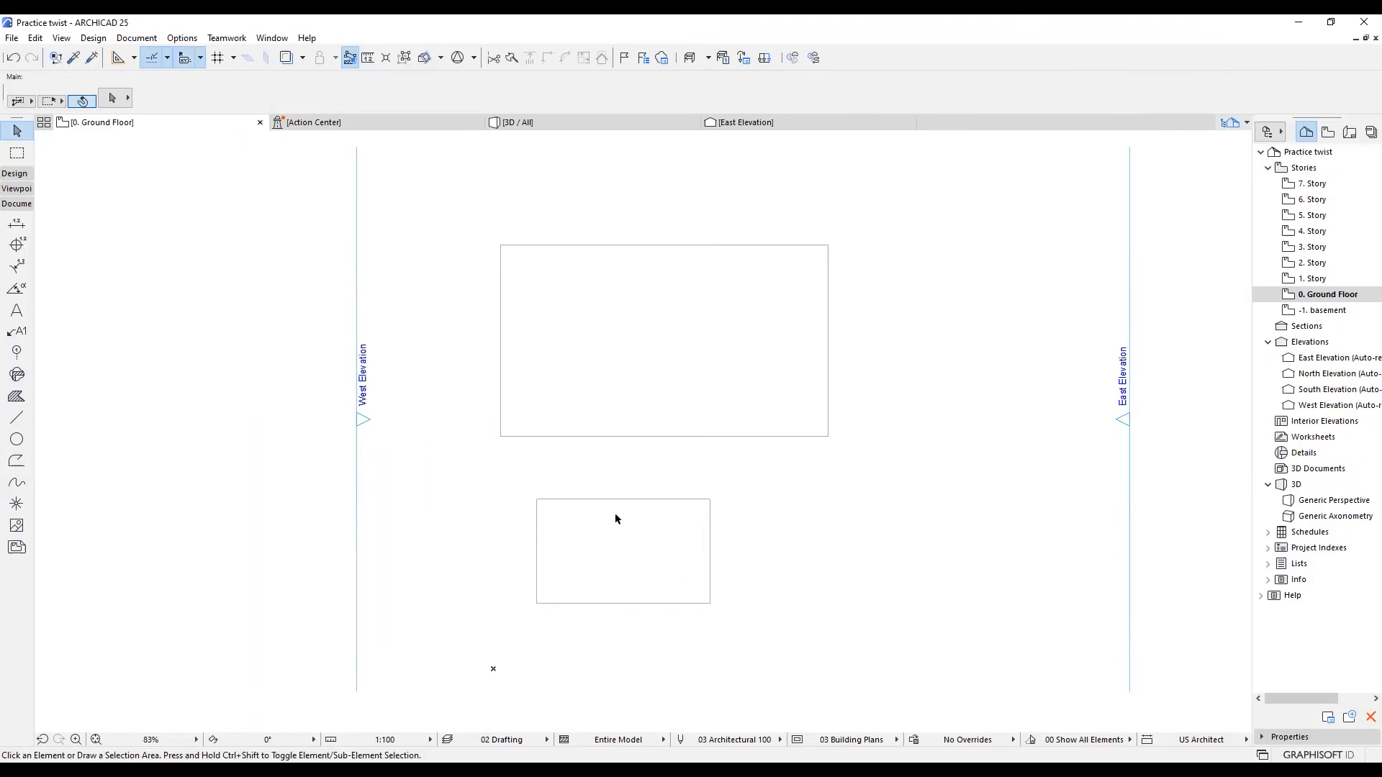
Step: Delete the large rectangle in the middle of the plan
{"action": "left_click", "coordinate": [716, 441]}
{"action": "key", "text": "Delete"}
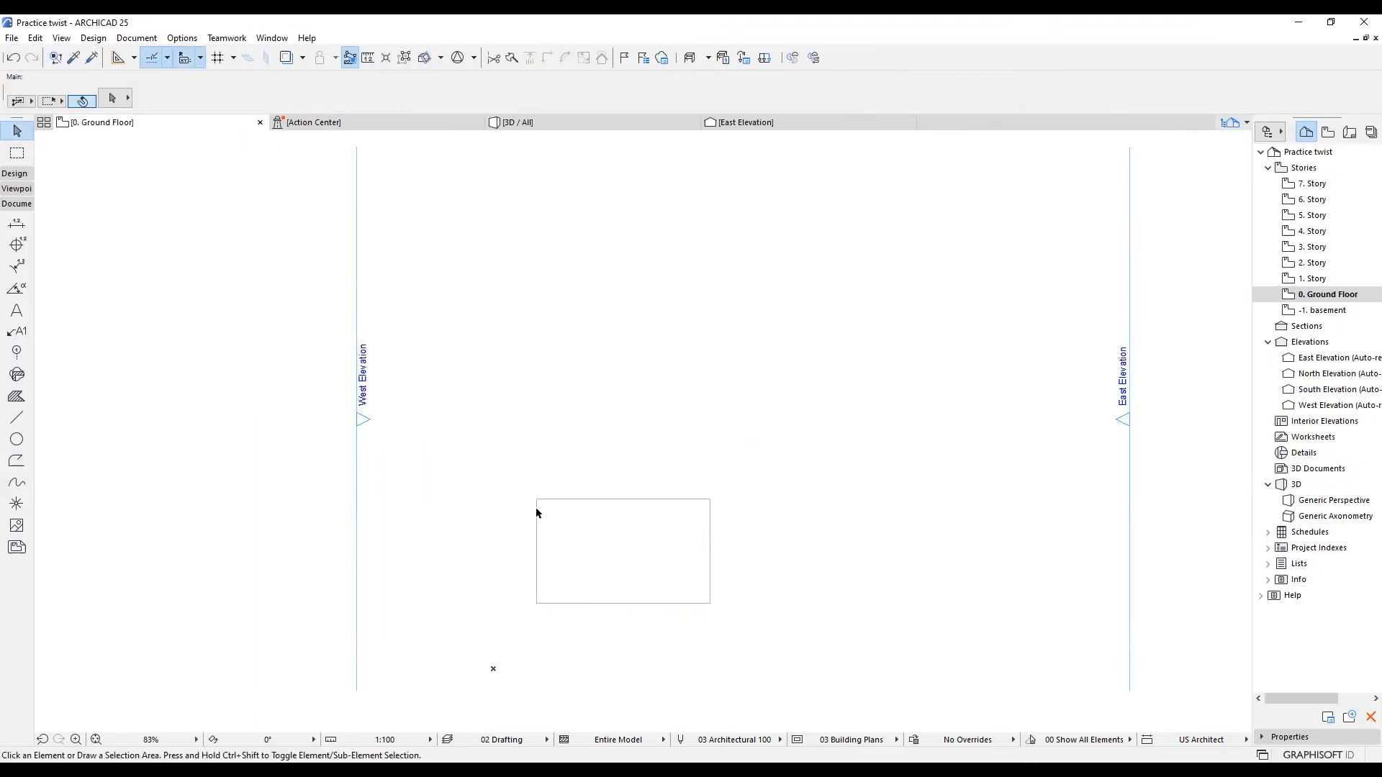
Step: Draw a rotated rectangle with the Polyline tool north of the remaining rectangle, its first side 20' long at 135°
{"action": "left_click", "coordinate": [15, 462]}
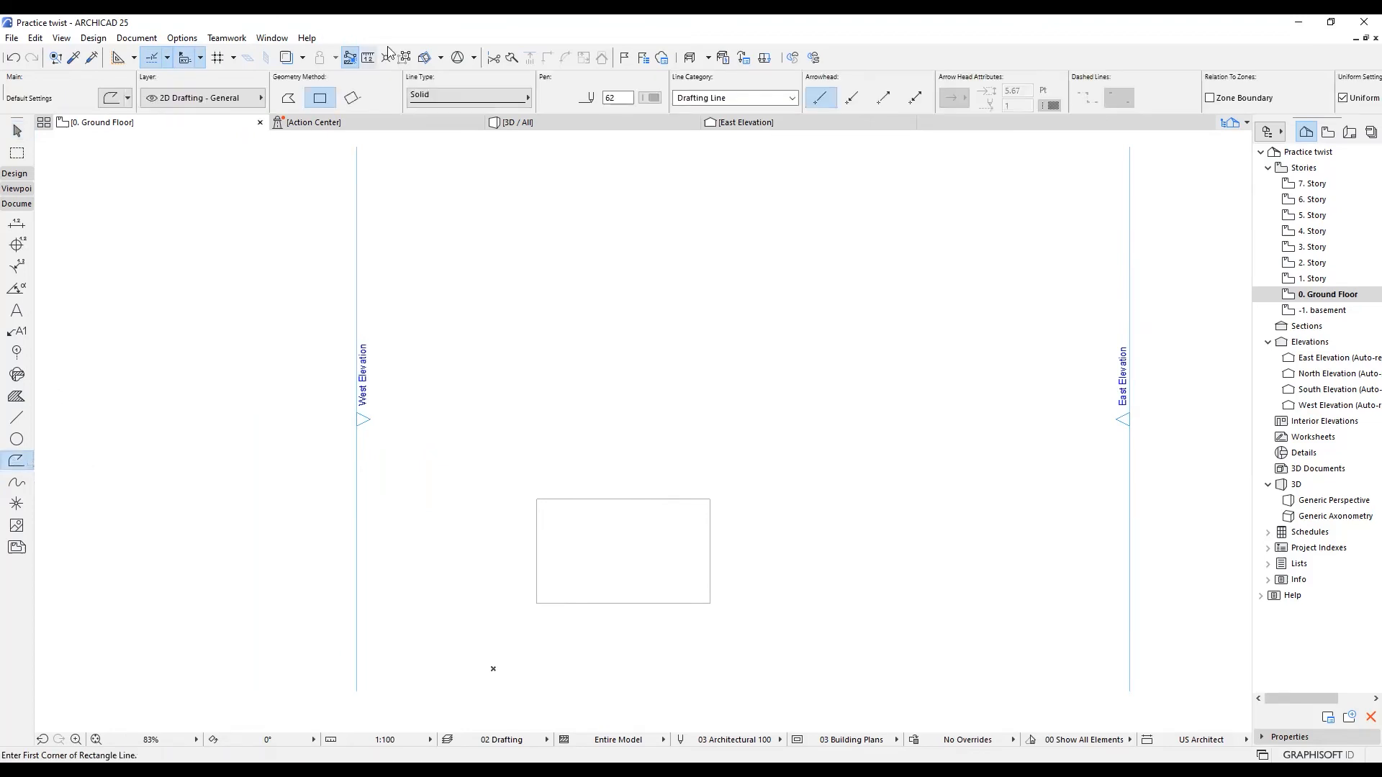
{"action": "left_click", "coordinate": [352, 102]}
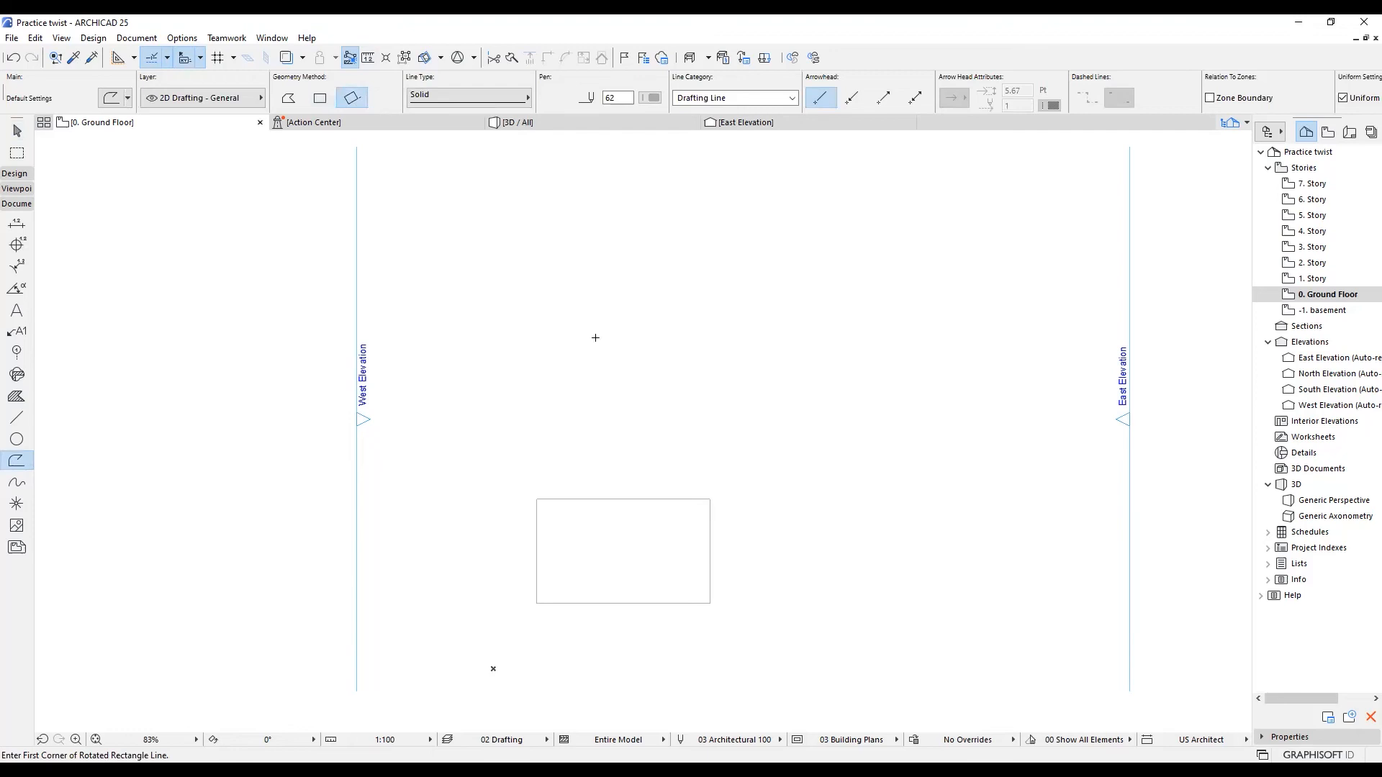
{"action": "left_click", "coordinate": [697, 413]}
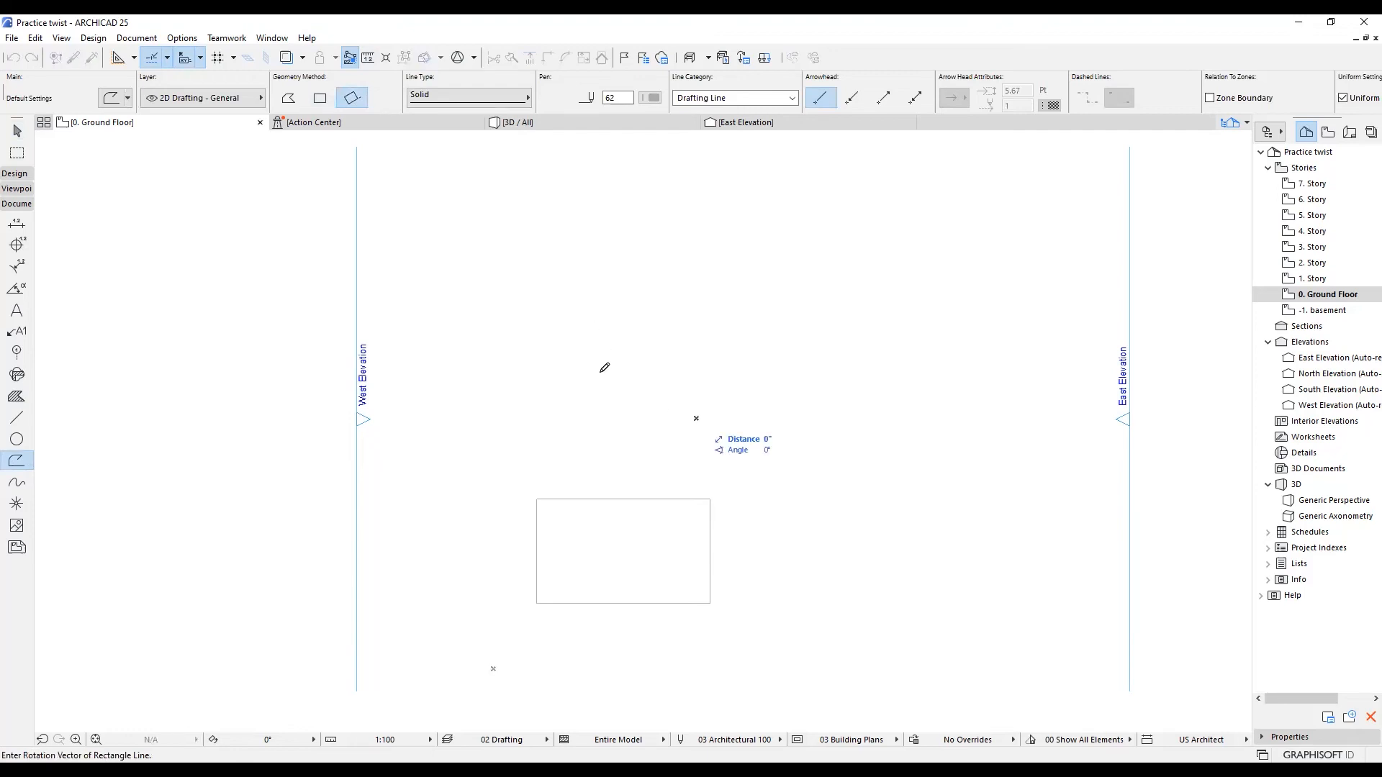
{"action": "scroll", "coordinate": [604, 349], "scroll_direction": "down", "scroll_amount": 1}
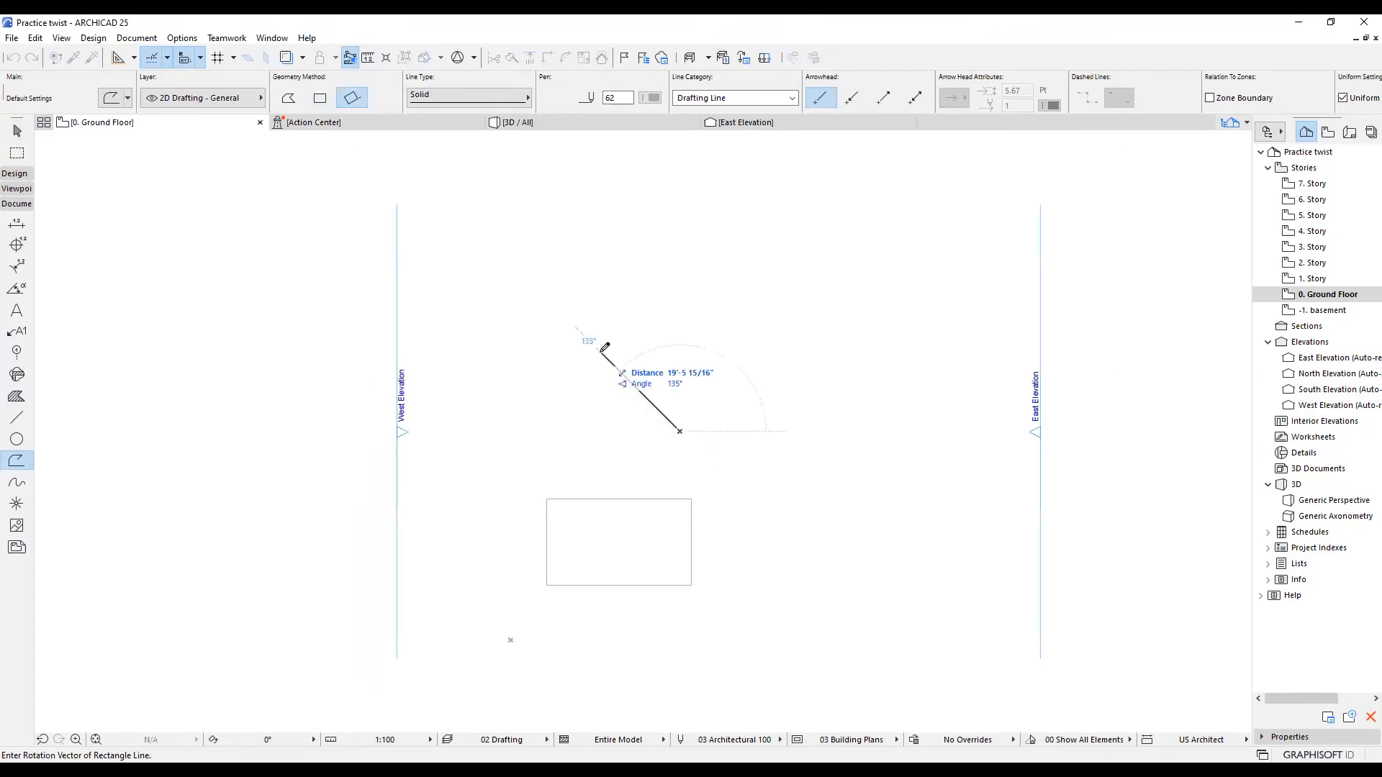
{"action": "type", "text": "20"}
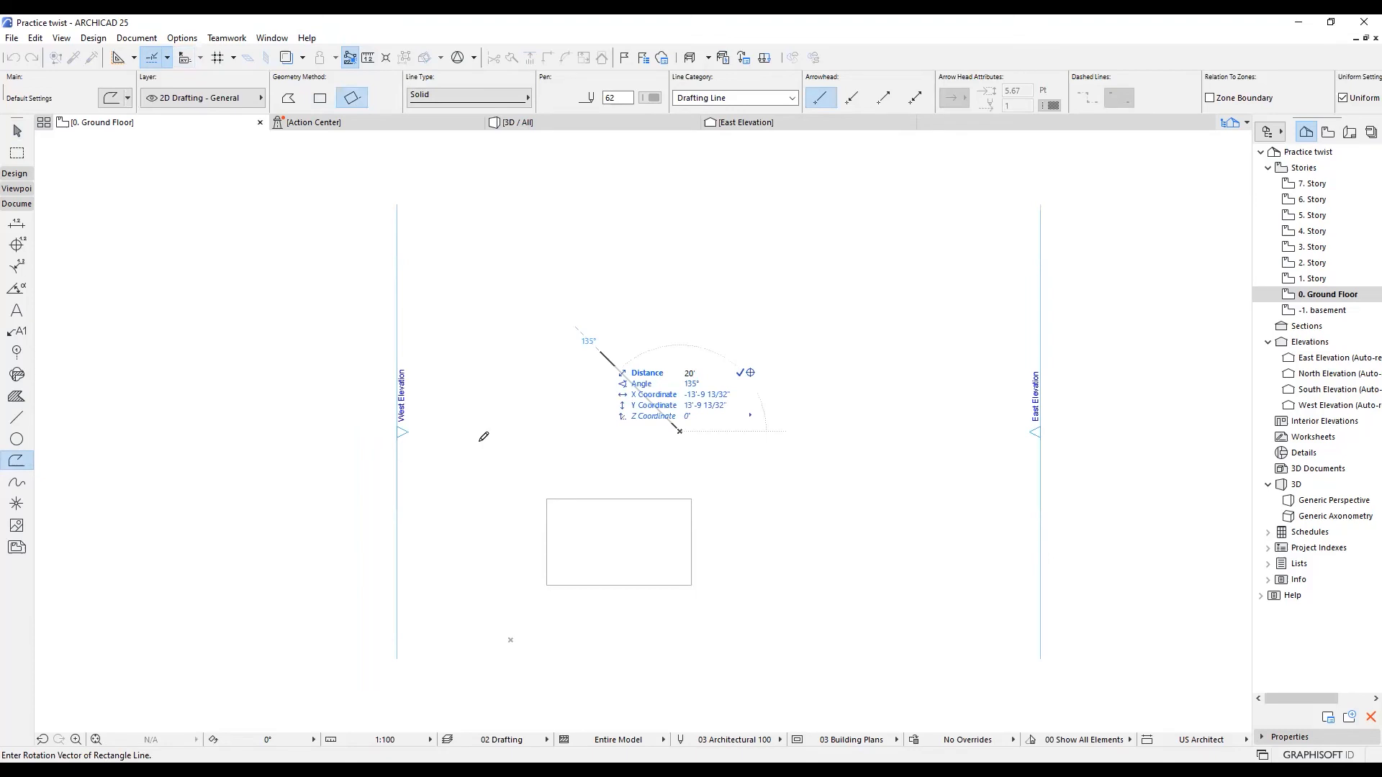
{"action": "key", "text": "Return"}
{"action": "left_click", "coordinate": [721, 227]}
{"action": "key", "text": "Escape"}
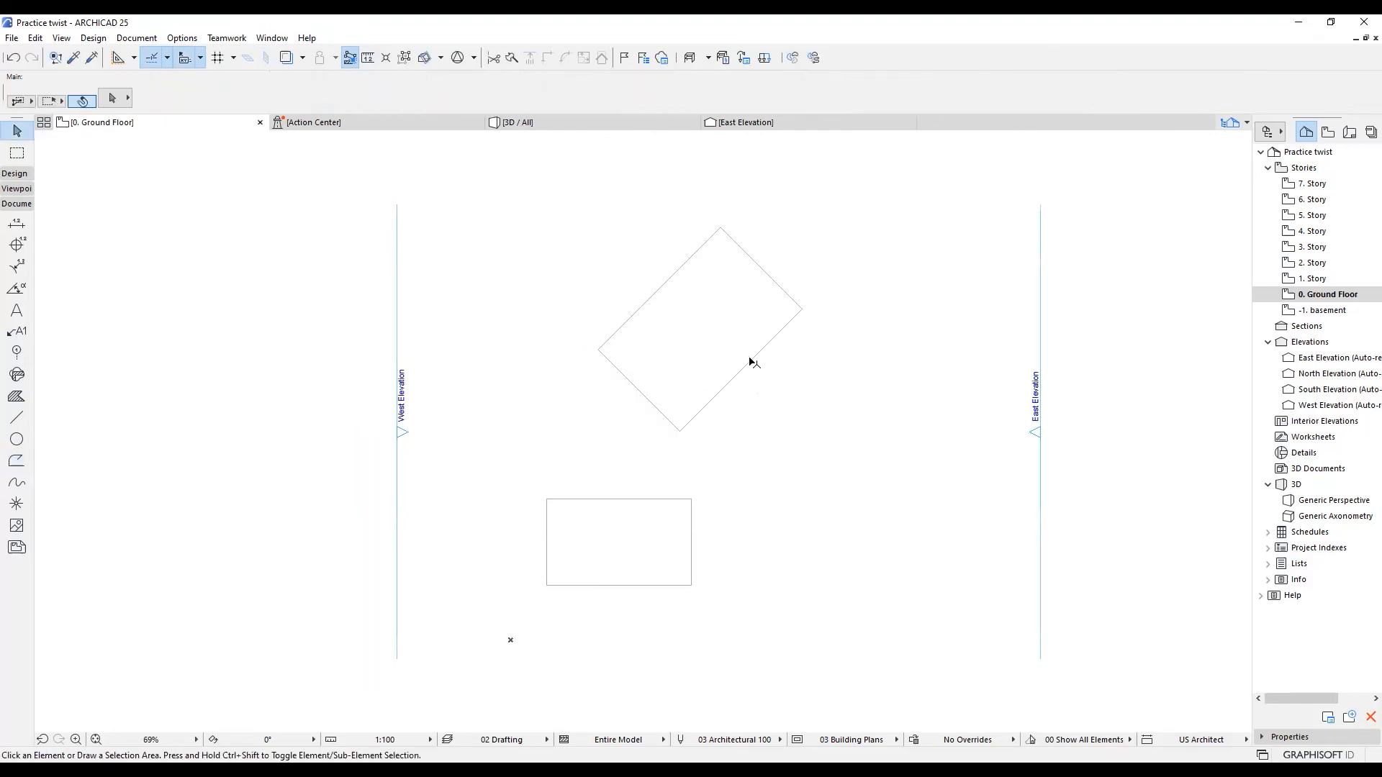
Step: Delete the rotated rectangle
{"action": "left_click", "coordinate": [750, 361]}
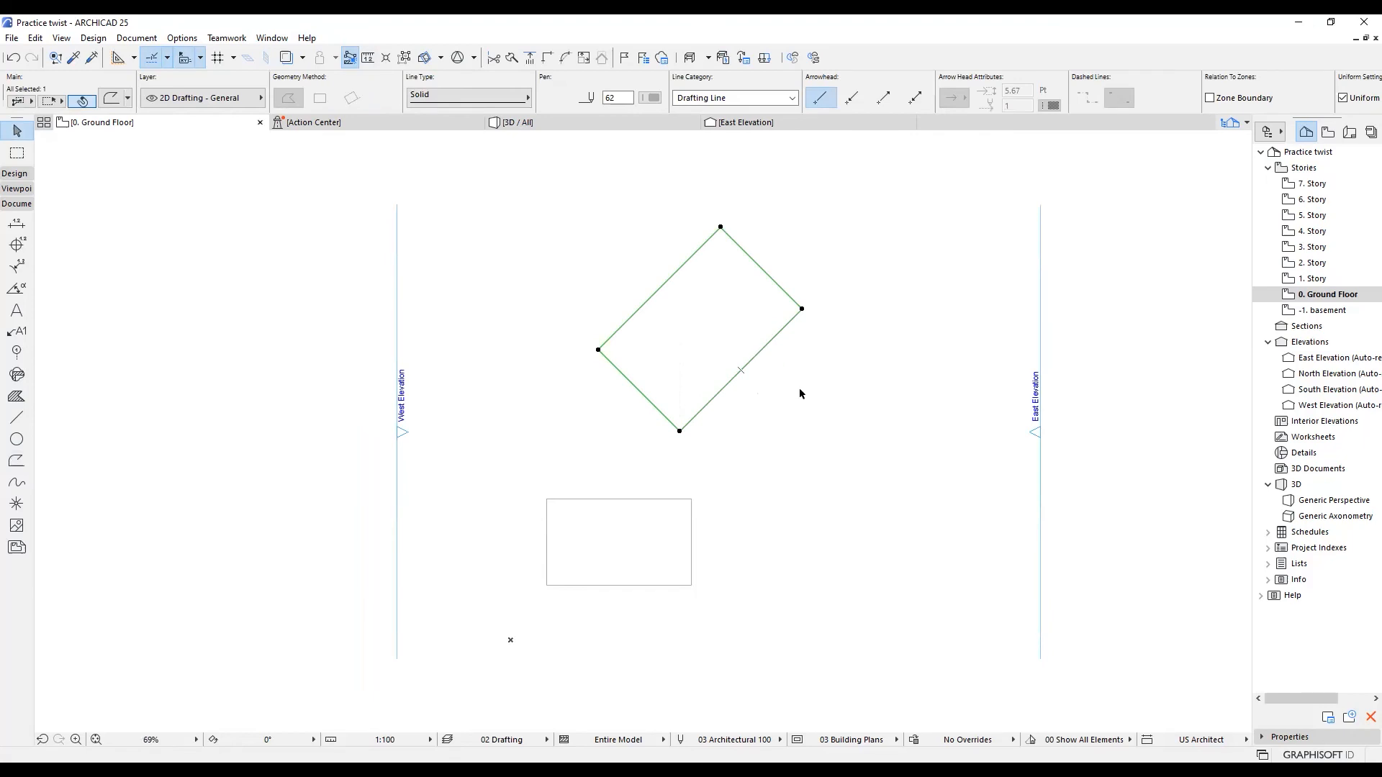
{"action": "key", "text": "Delete"}
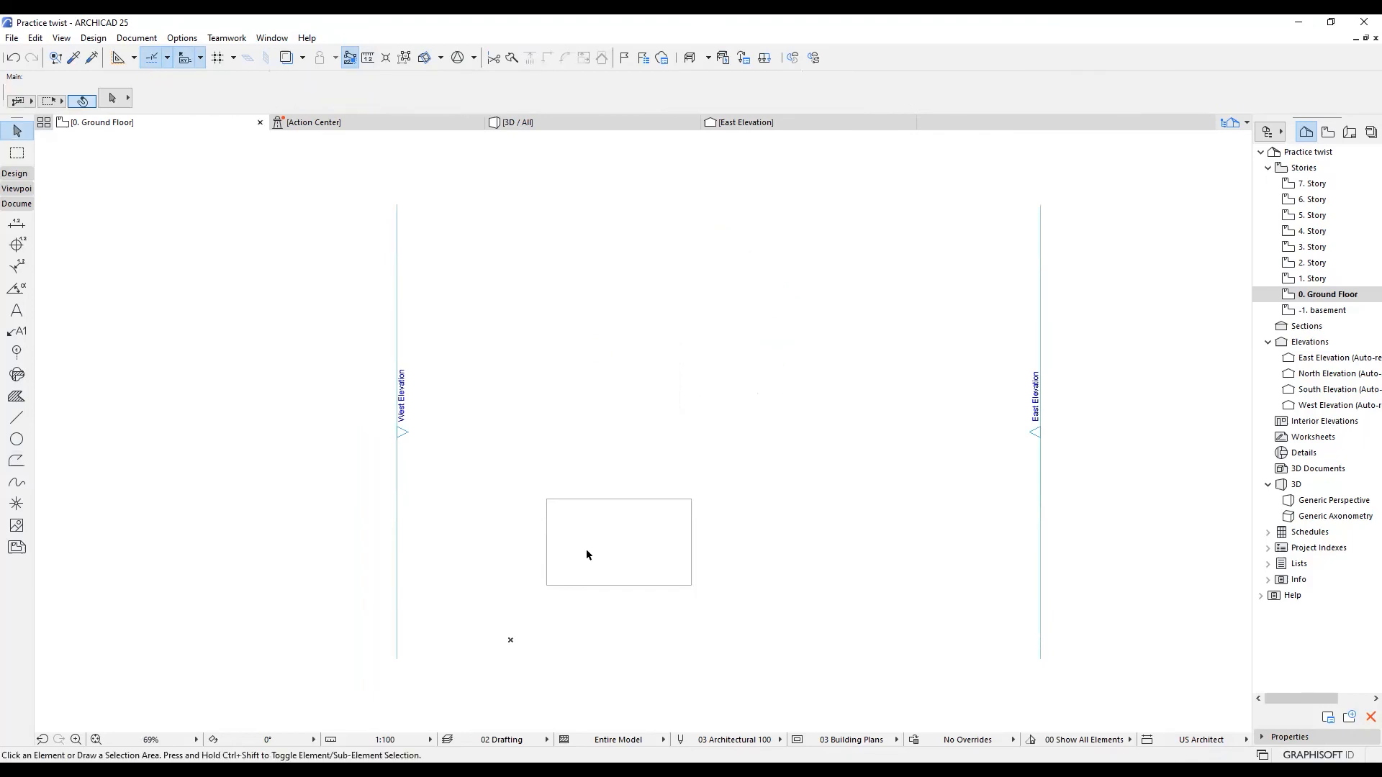
{"action": "scroll", "coordinate": [564, 560], "scroll_direction": "up", "scroll_amount": 3}
{"action": "scroll", "coordinate": [597, 496], "scroll_direction": "down", "scroll_amount": 3}
{"action": "scroll", "coordinate": [568, 525], "scroll_direction": "up", "scroll_amount": 3}
{"action": "scroll", "coordinate": [552, 502], "scroll_direction": "down", "scroll_amount": 3}
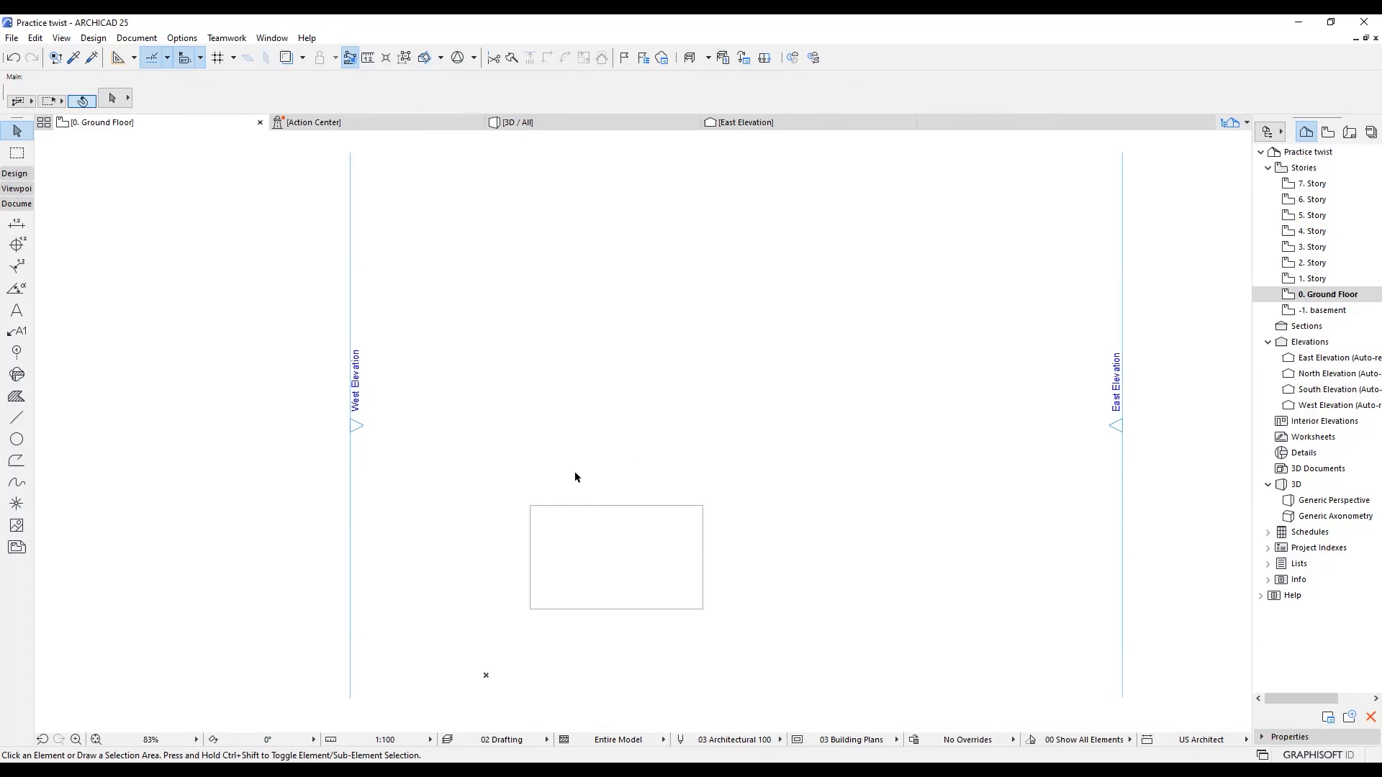
Step: Generate 6" Brick - Finish walls along the remaining rectangle's outline with the Wall tool and Magic Wand
{"action": "left_click", "coordinate": [15, 176]}
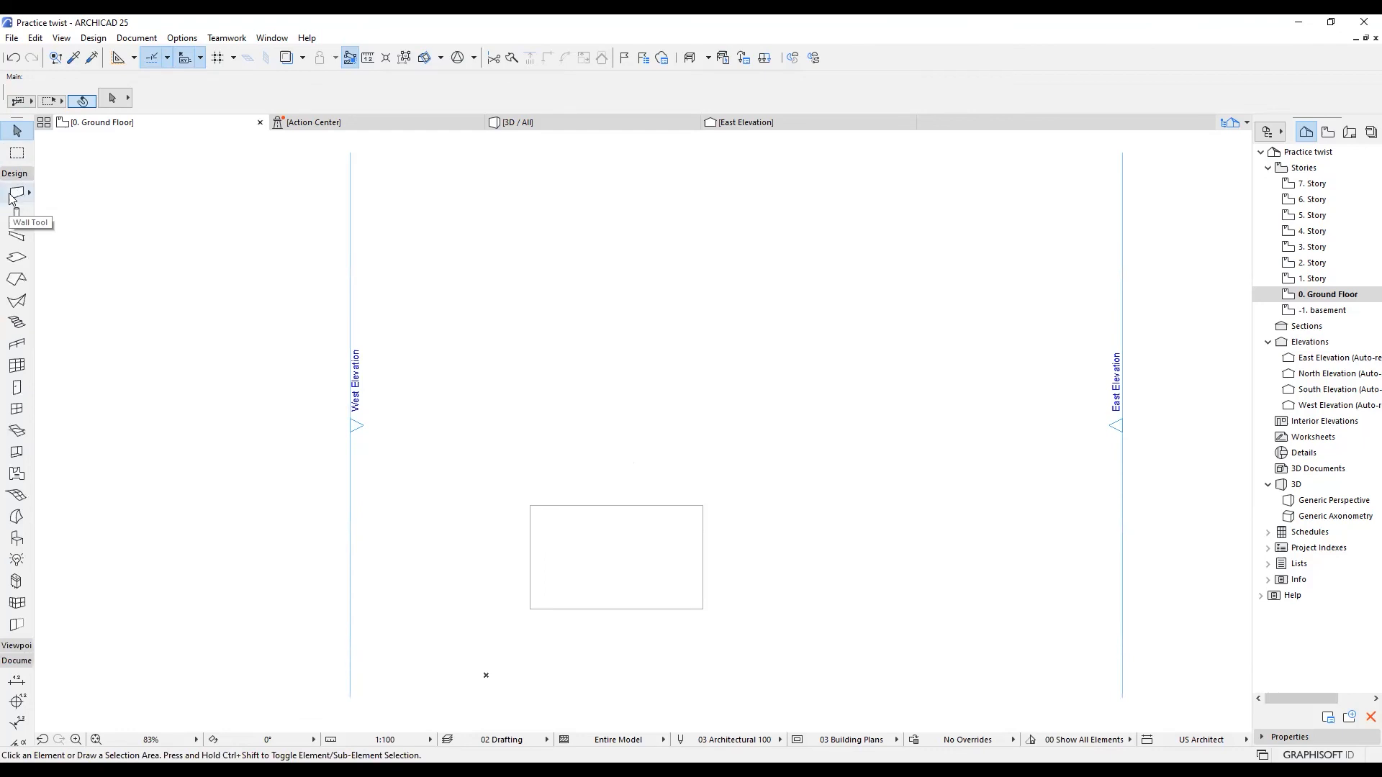
{"action": "left_click", "coordinate": [15, 195]}
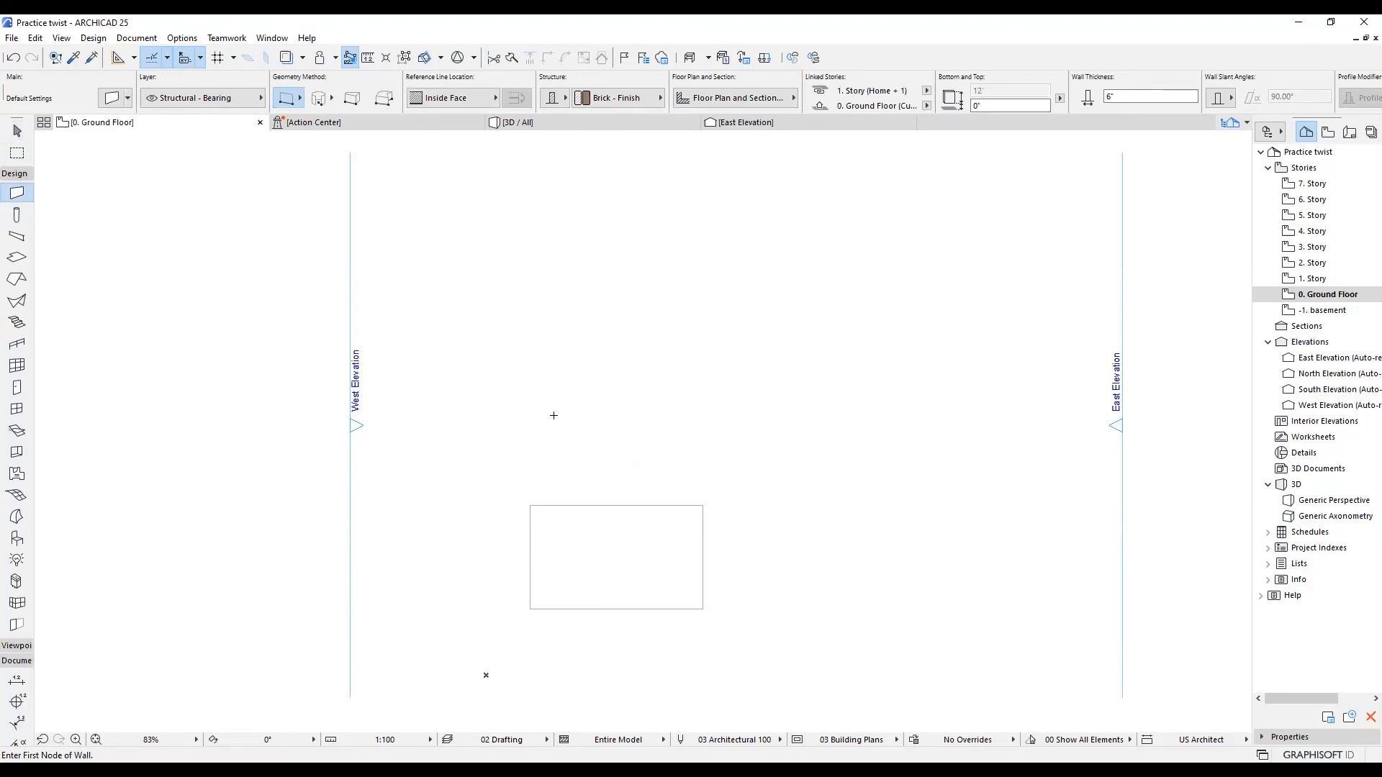
{"action": "left_click", "coordinate": [572, 506]}
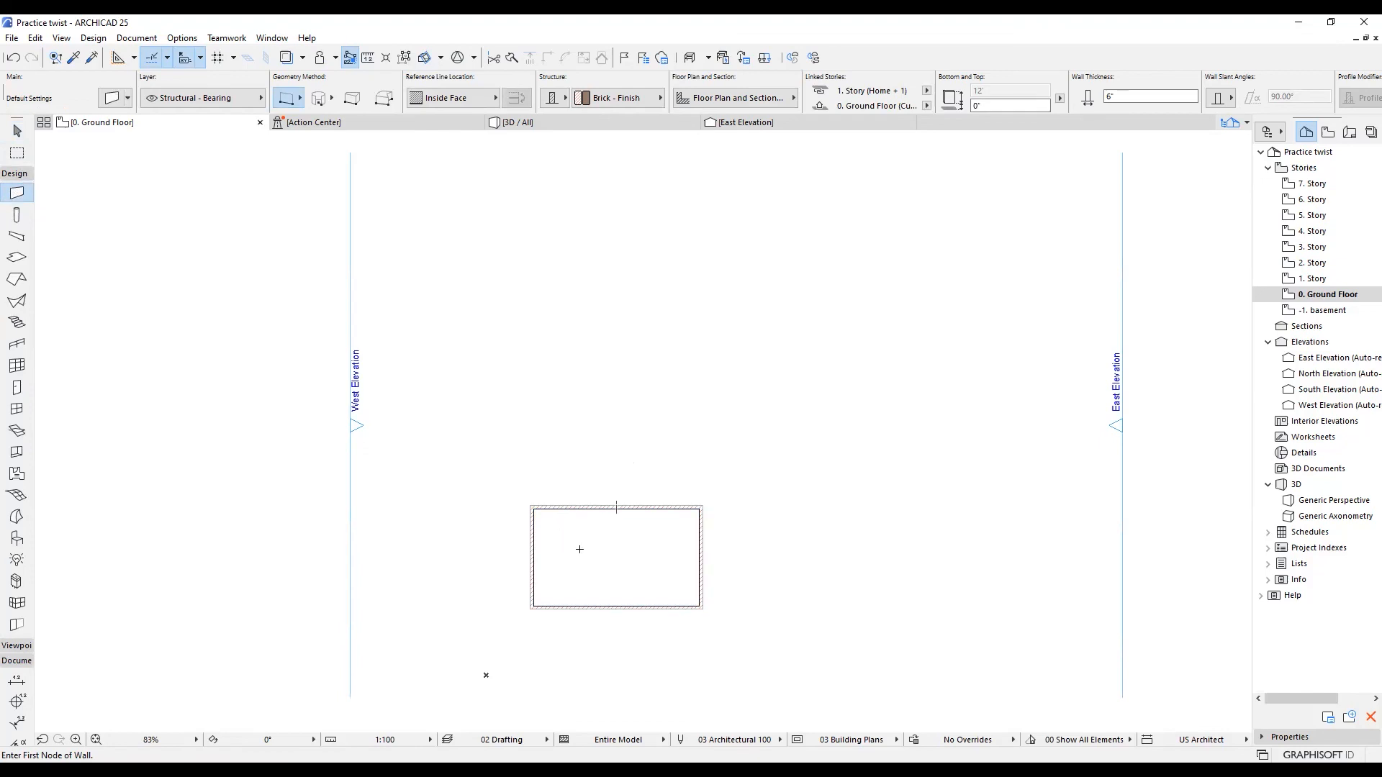
{"action": "scroll", "coordinate": [565, 536], "scroll_direction": "up", "scroll_amount": 3}
{"action": "left_click", "coordinate": [16, 130]}
{"action": "scroll", "coordinate": [637, 504], "scroll_direction": "up", "scroll_amount": 2}
{"action": "key", "text": "ctrl+a"}
{"action": "scroll", "coordinate": [602, 530], "scroll_direction": "down", "scroll_amount": 2}
{"action": "left_click", "coordinate": [518, 494]}
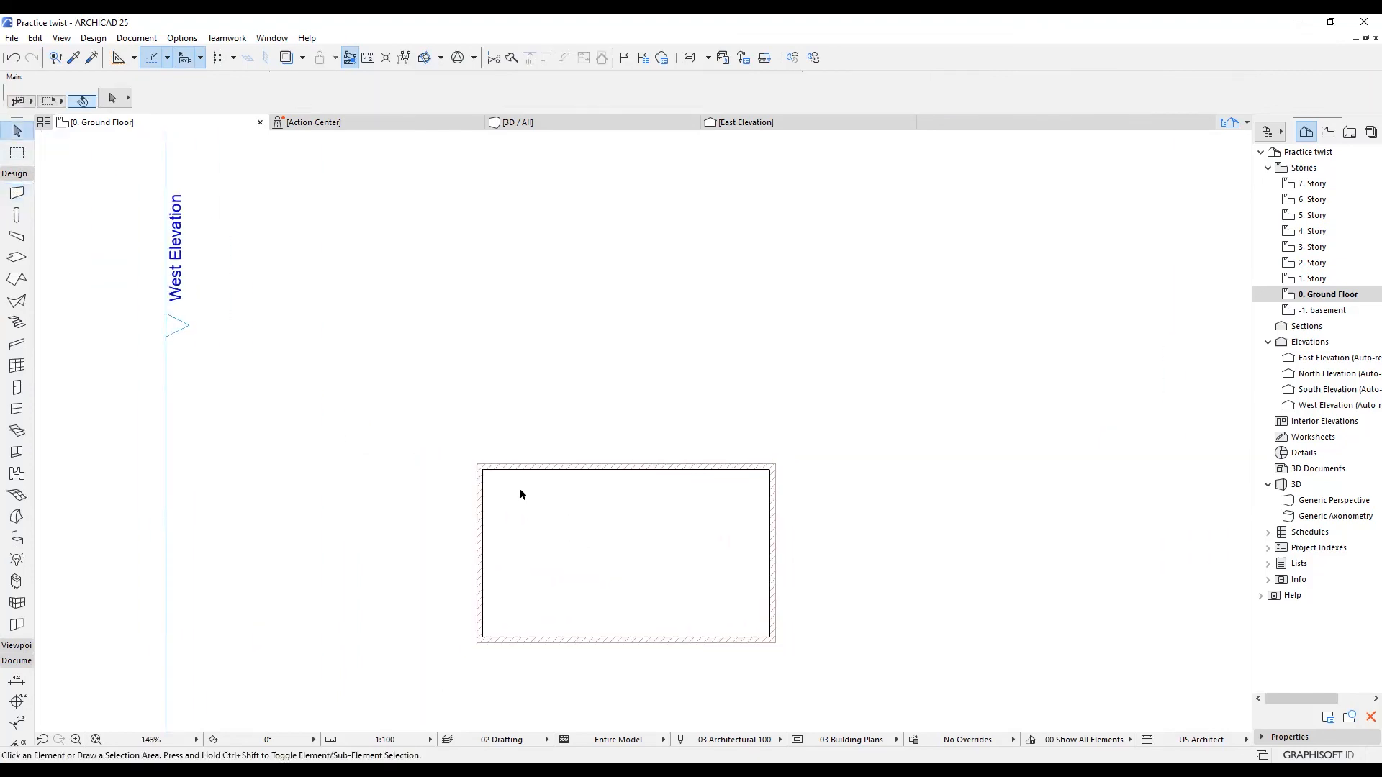
{"action": "scroll", "coordinate": [611, 617], "scroll_direction": "down", "scroll_amount": 2}
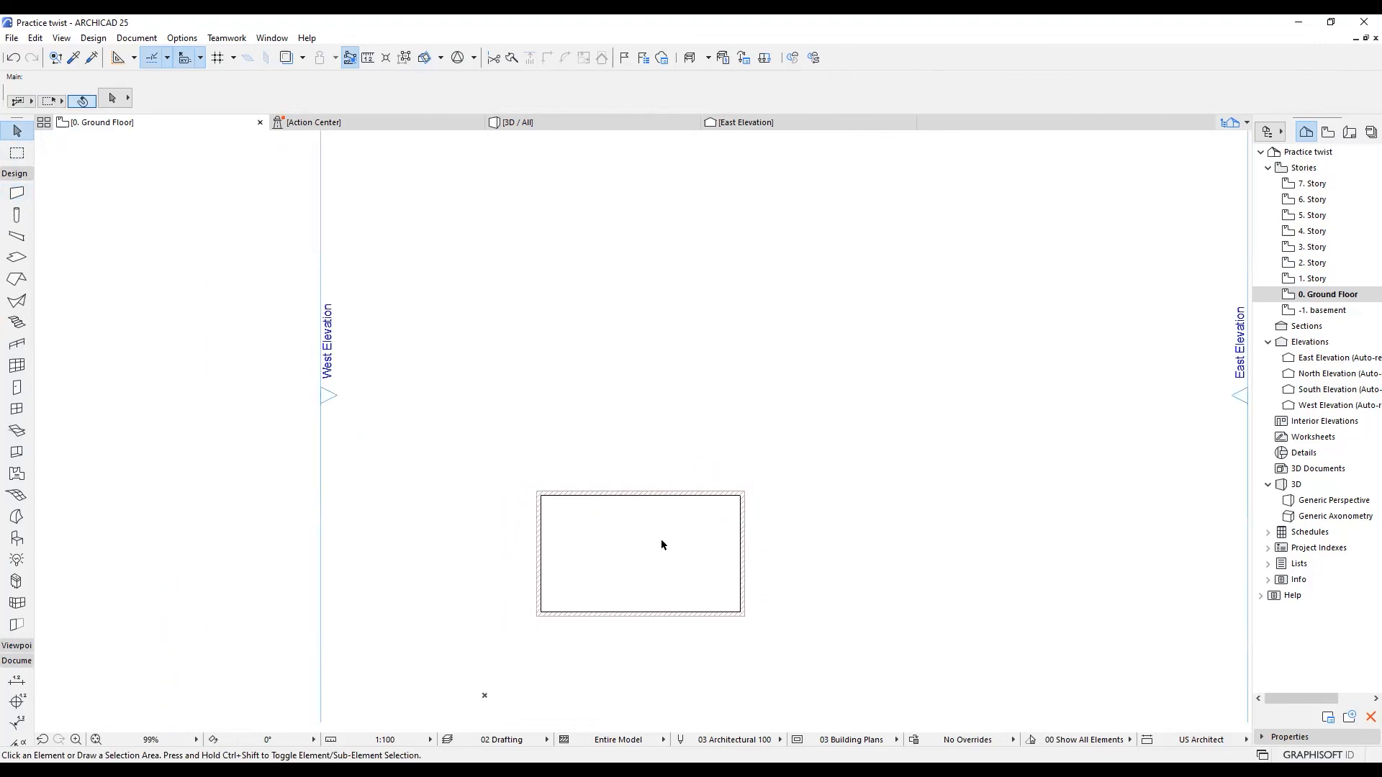